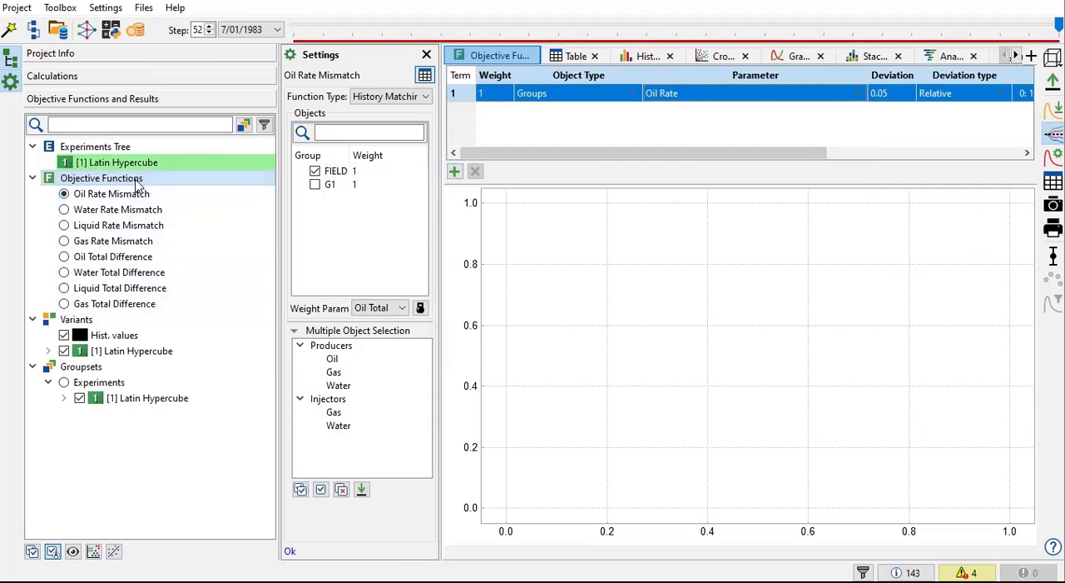
Step: Add a new objective function named OF_HM to the project
left_click(136, 178)
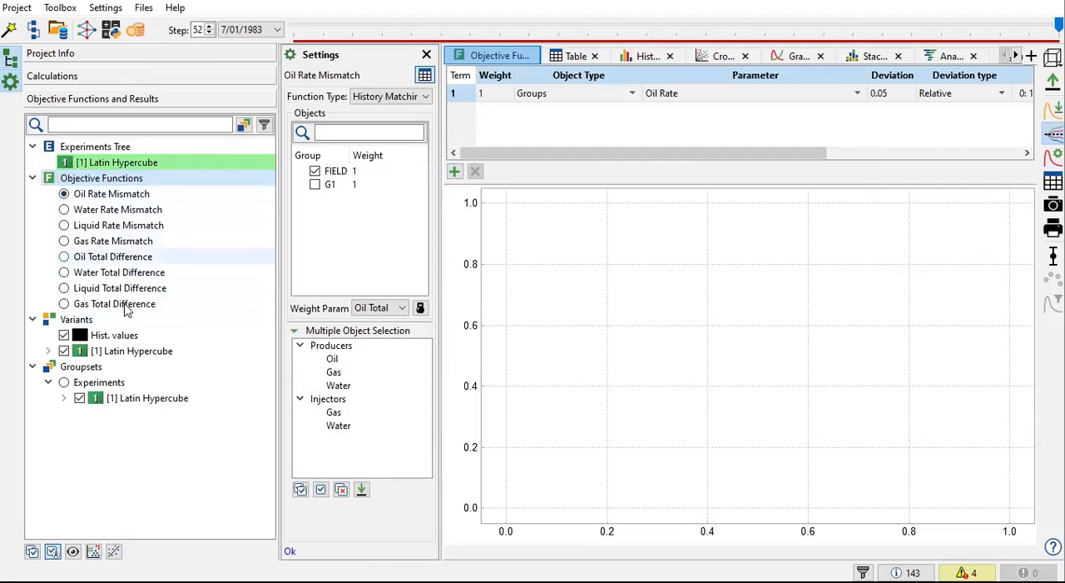
right_click(104, 178)
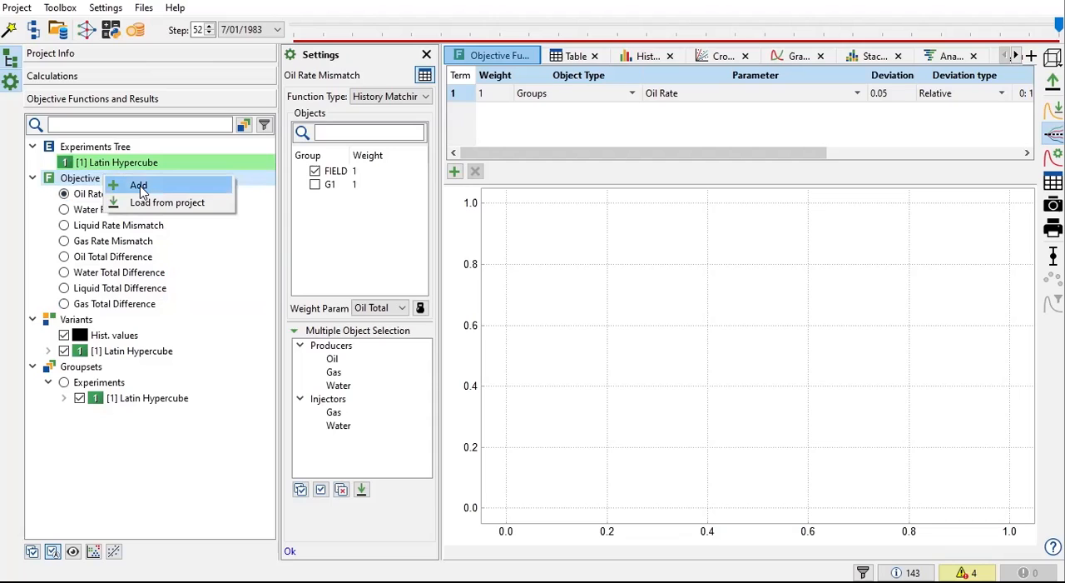
left_click(138, 186)
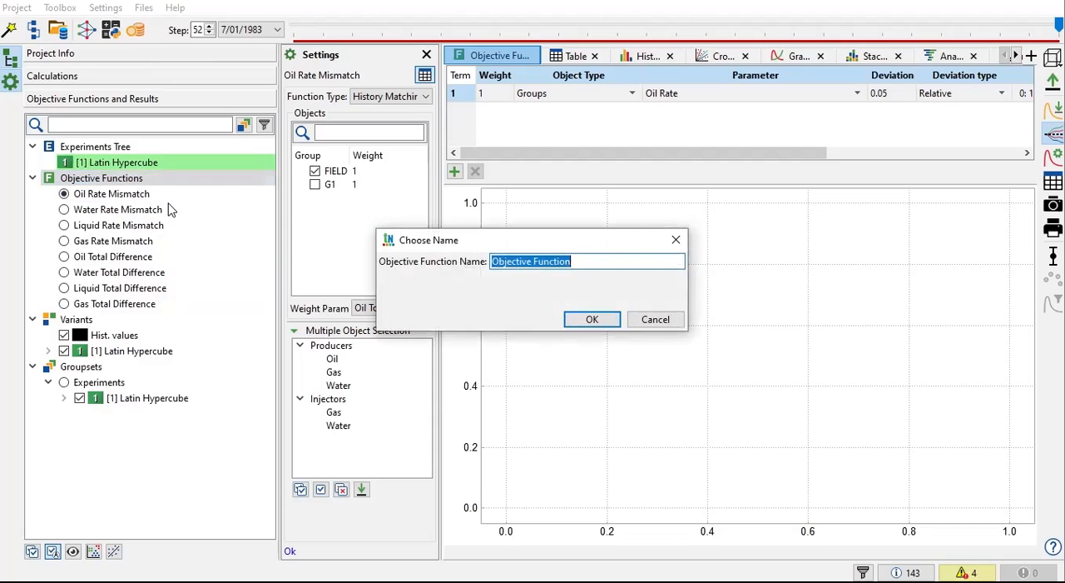
type("OF_HM")
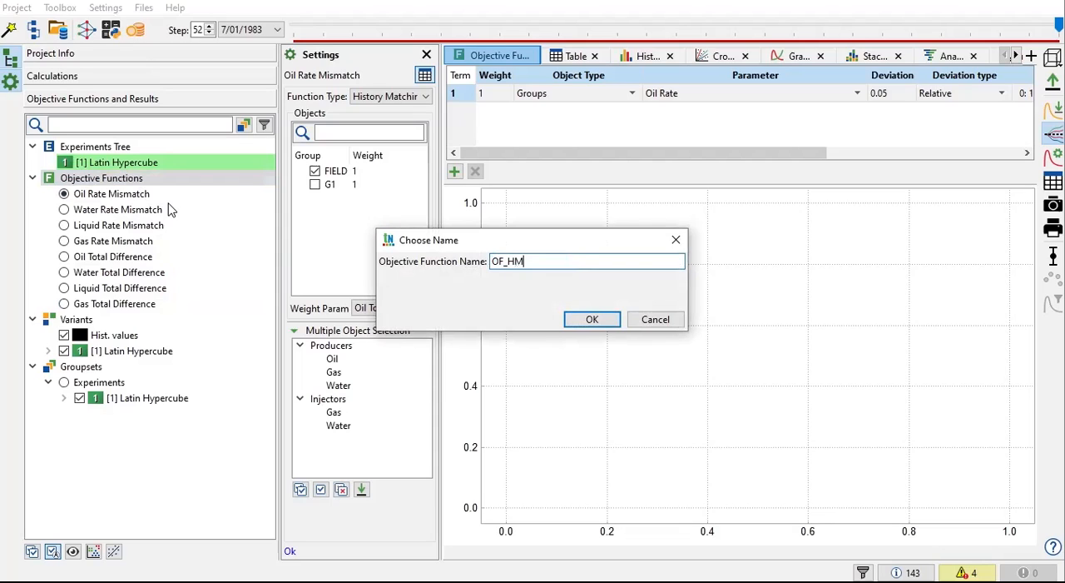
left_click(592, 321)
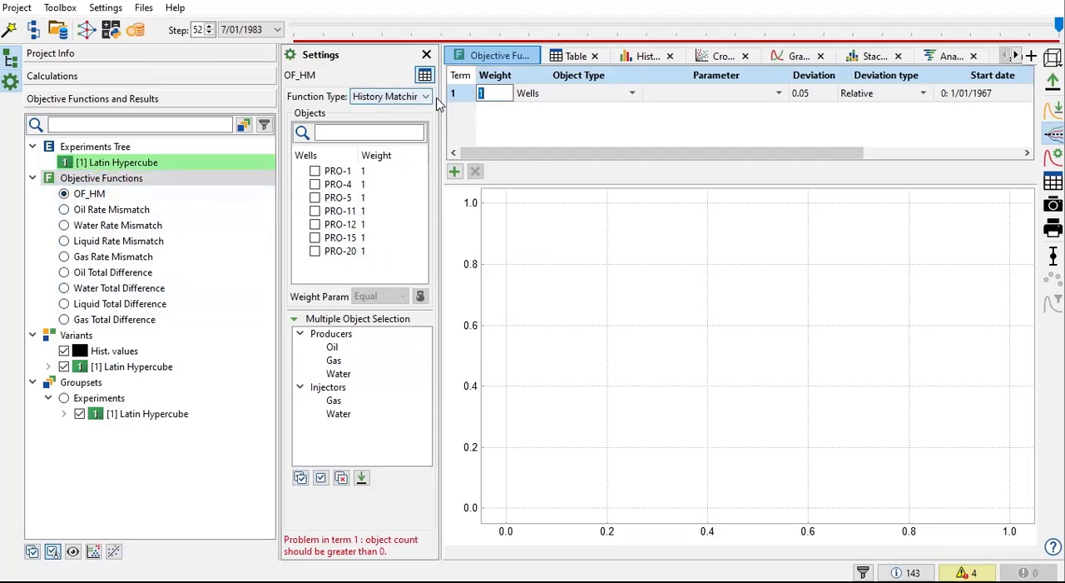
Step: Set the first term of OF_HM to object type Field with the parameter Oil Total
left_click_drag(439, 97, 524, 97)
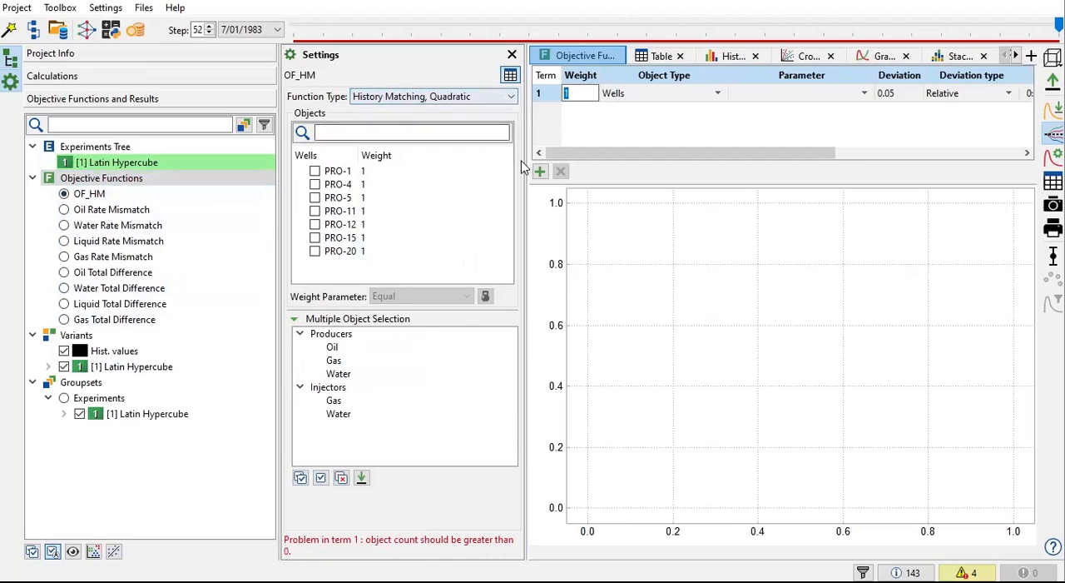
left_click_drag(525, 143, 495, 143)
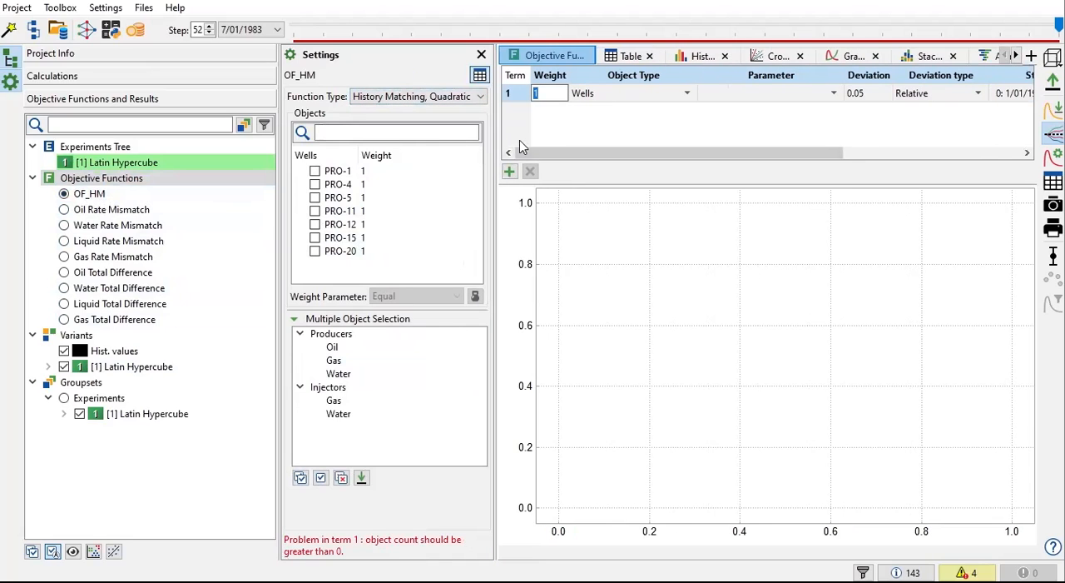
left_click(689, 98)
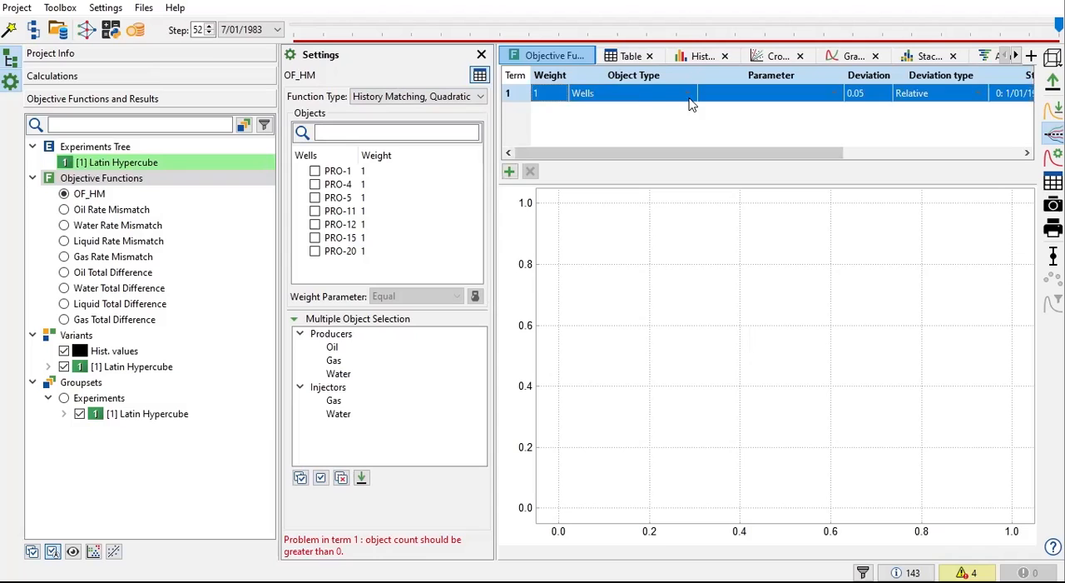
left_click(680, 100)
left_click(690, 95)
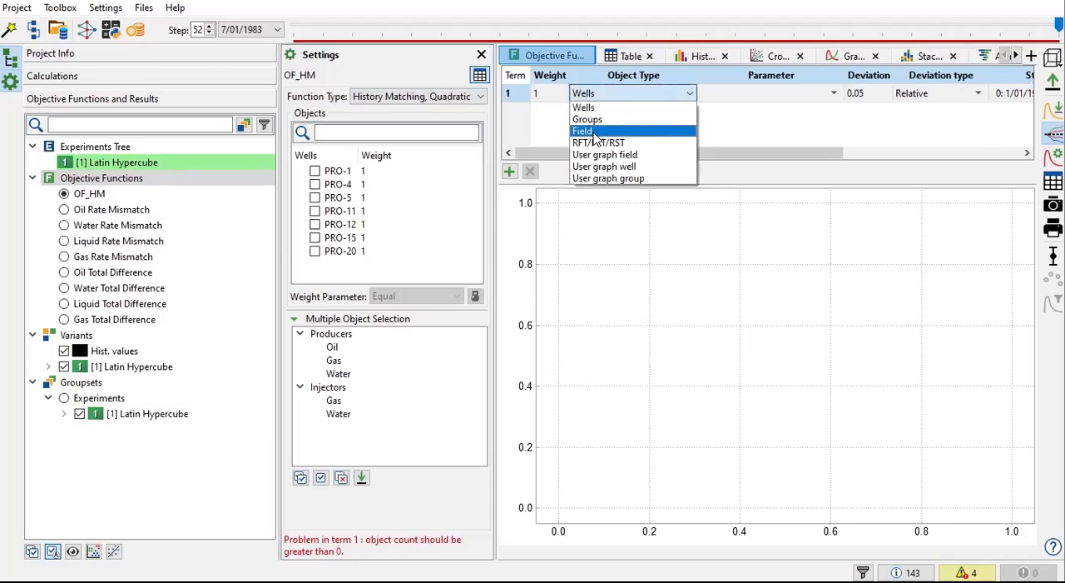
left_click(597, 133)
left_click(836, 98)
left_click(822, 96)
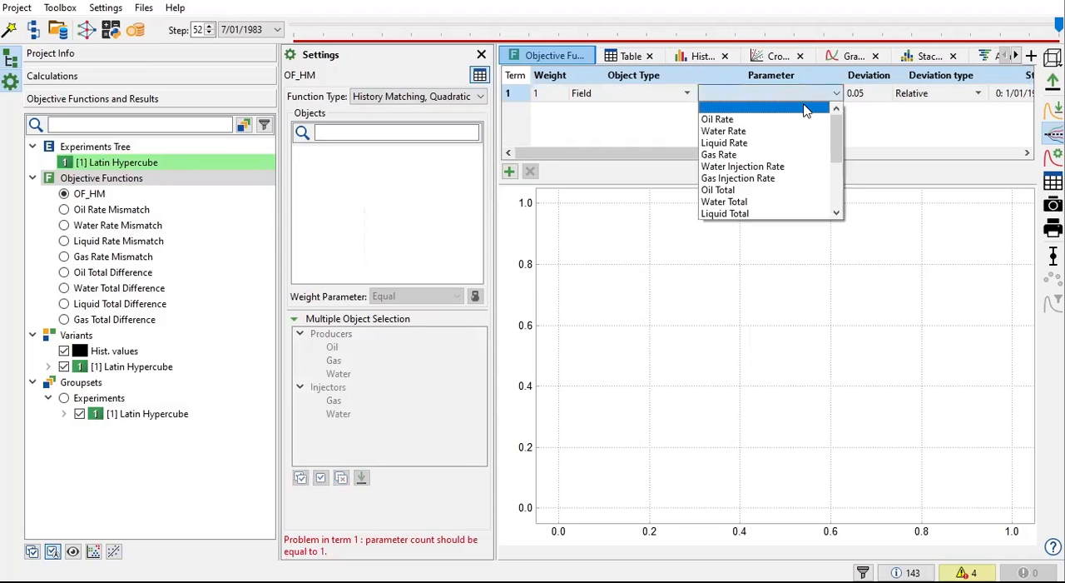
left_click(754, 191)
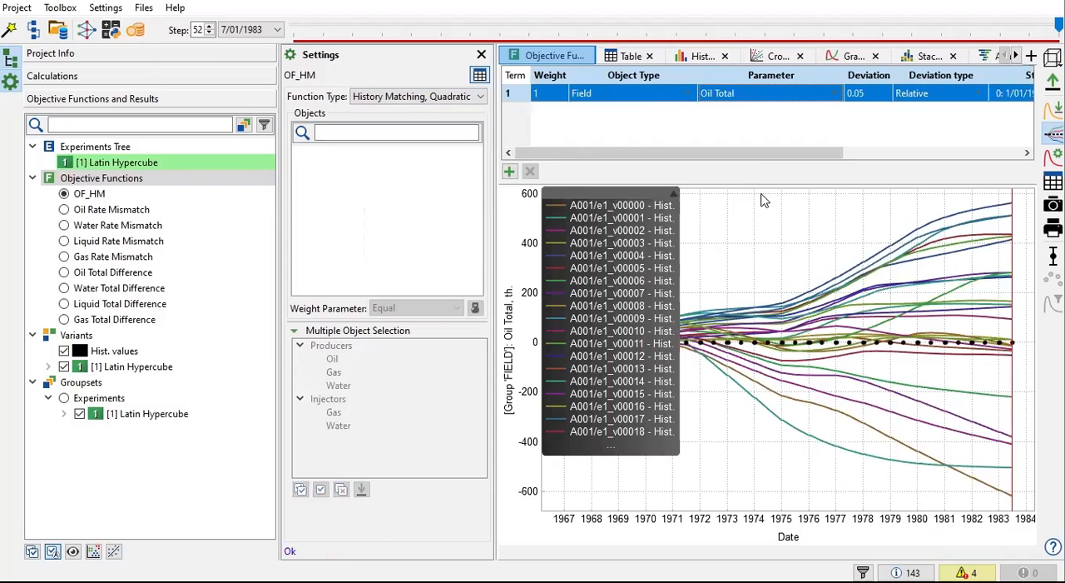
Step: Add a second term to OF_HM with object type Field and the parameter Water Total
left_click(510, 171)
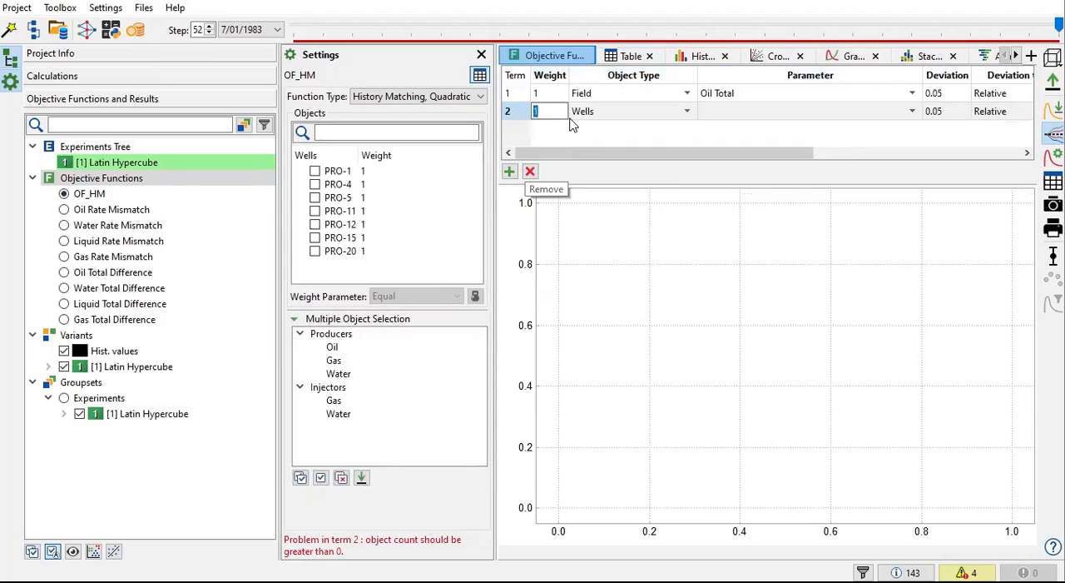
left_click(608, 118)
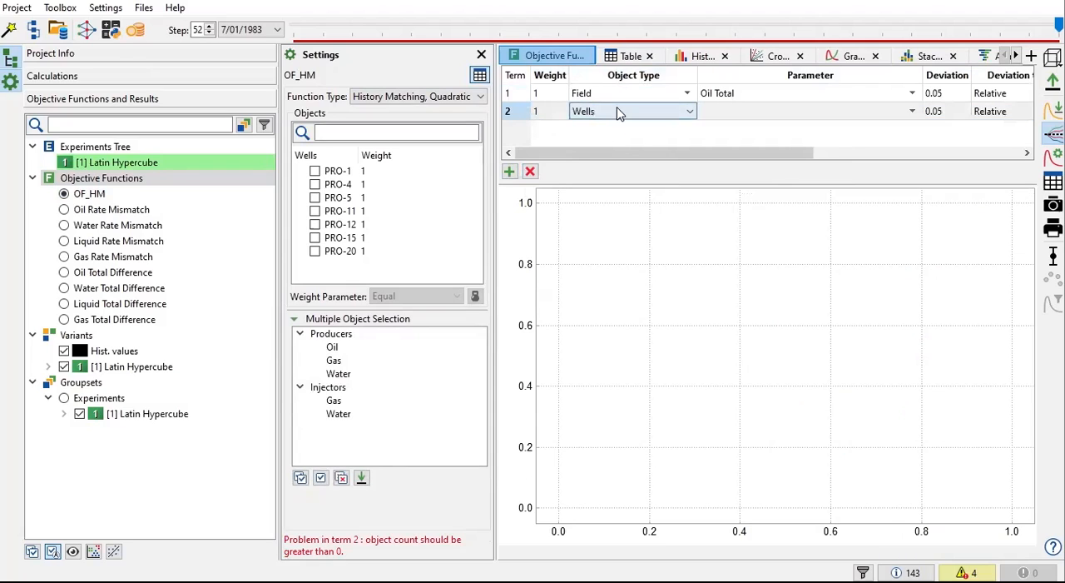
left_click(690, 112)
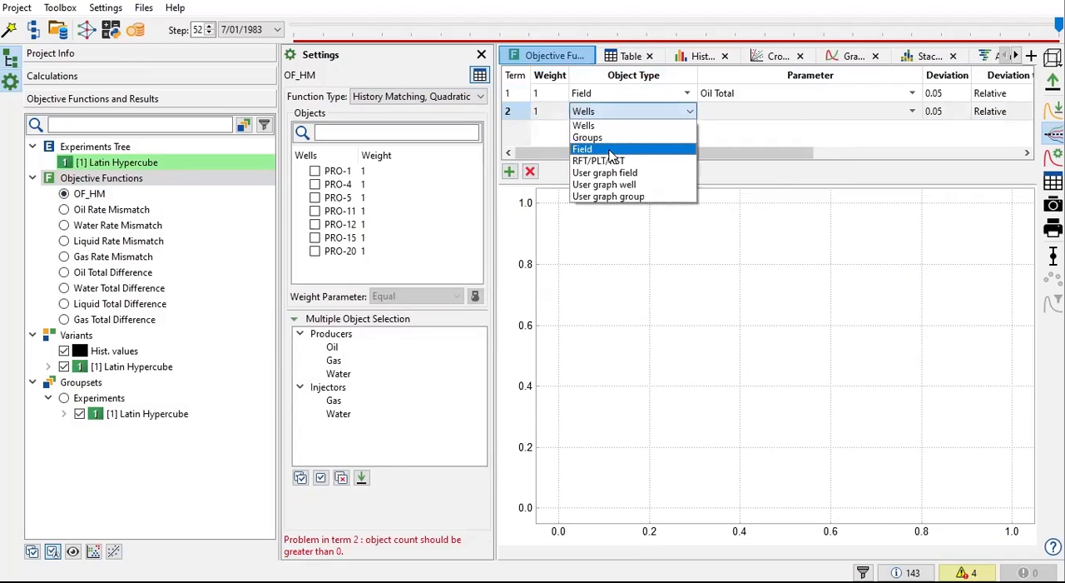
left_click(615, 149)
left_click(915, 116)
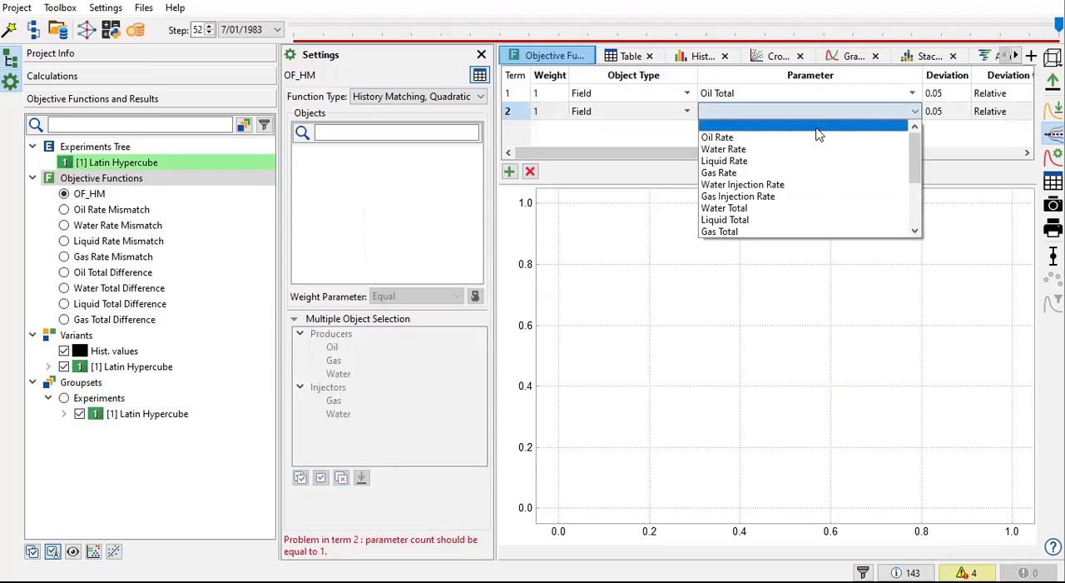
left_click(751, 209)
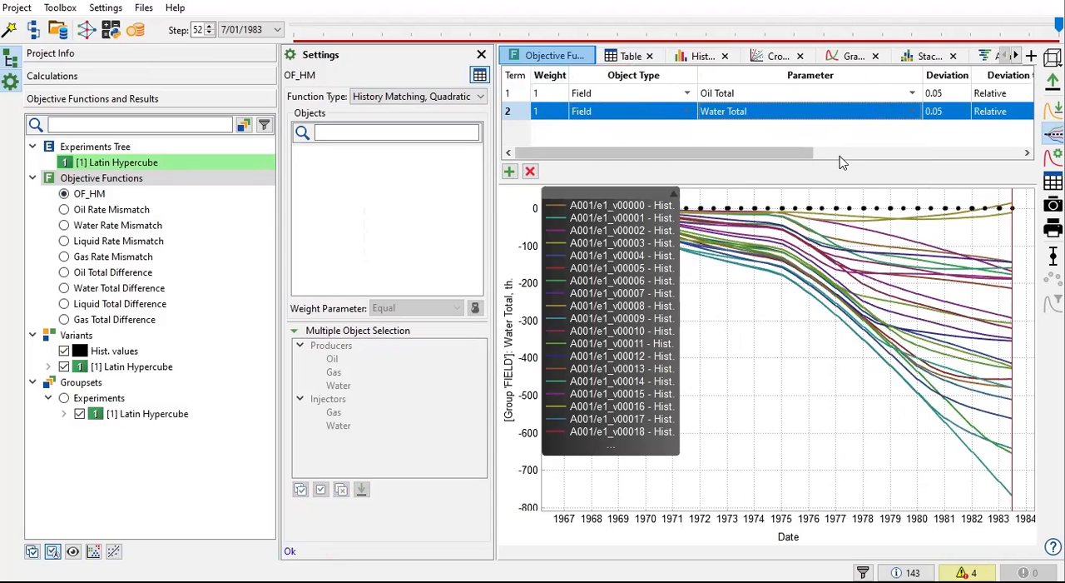
left_click_drag(764, 153, 623, 171)
Step: Add the OF_HM objective function as a column of the results table and sort the variants by it
left_click(626, 57)
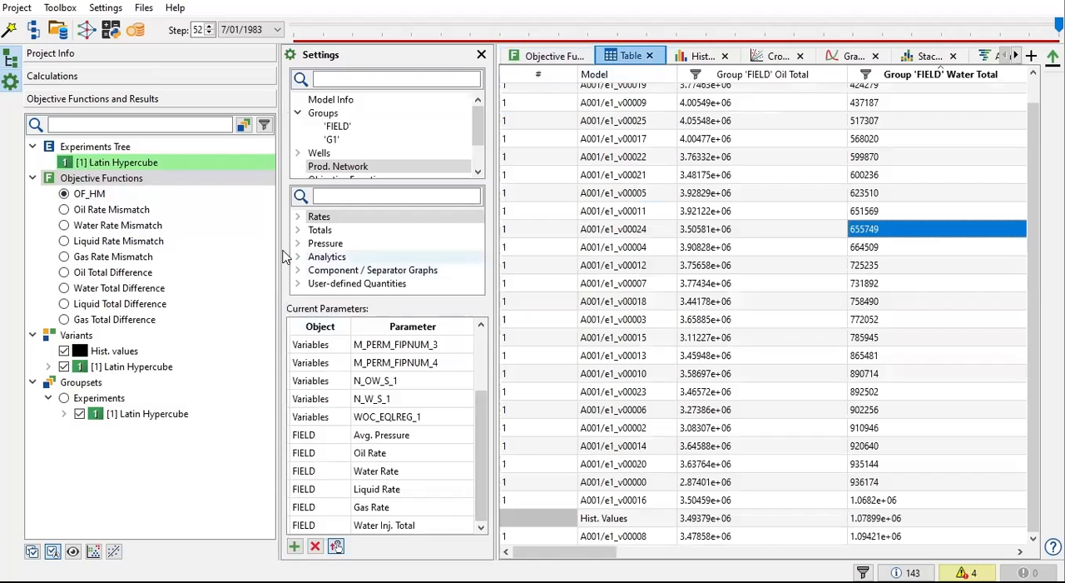
left_click_drag(281, 237, 98, 234)
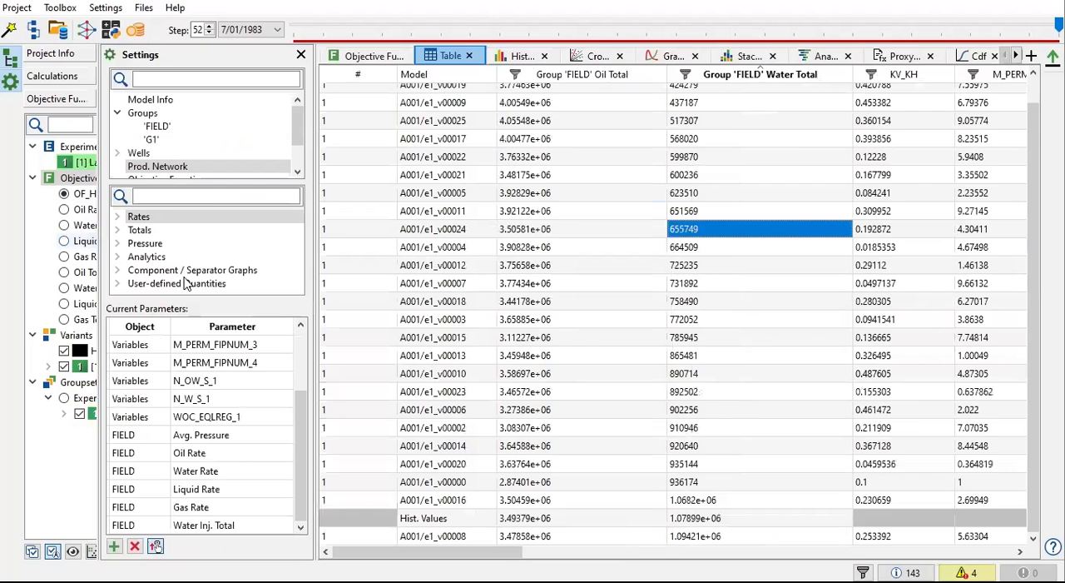
left_click(276, 166)
scroll(242, 142, "down", 1)
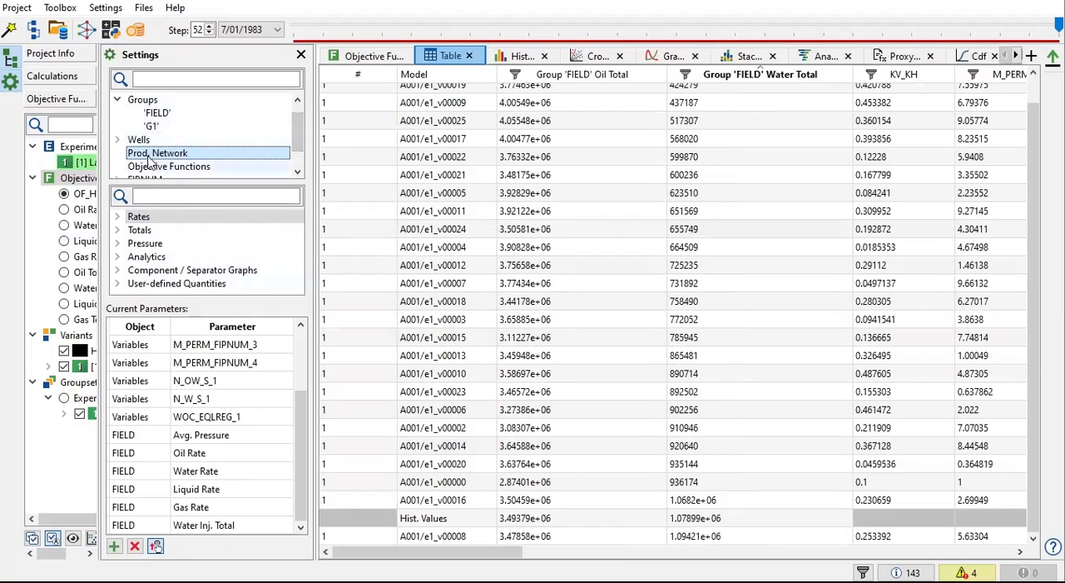
left_click(173, 168)
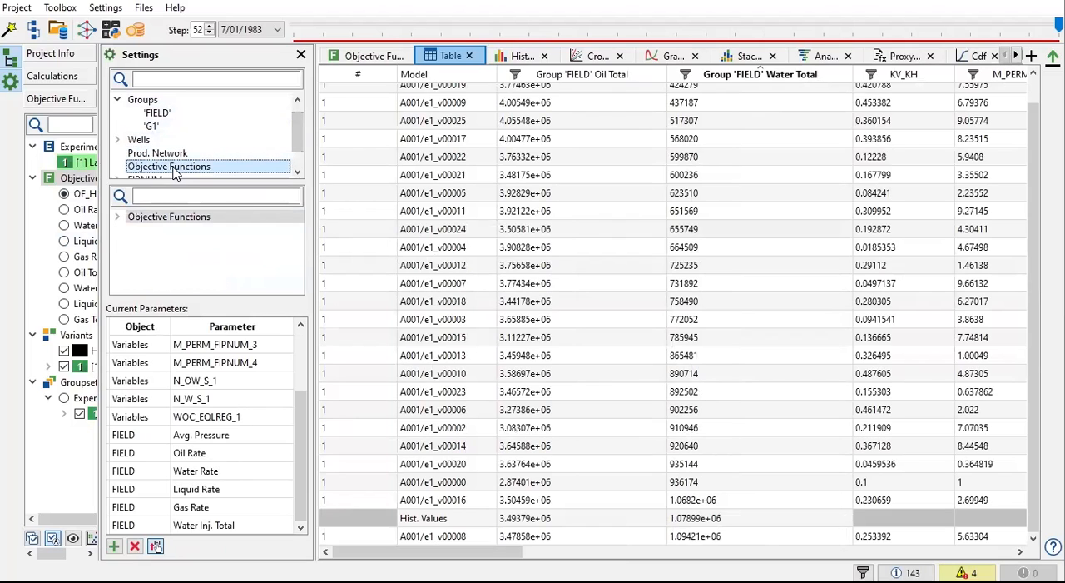
left_click(118, 217)
left_click(161, 232)
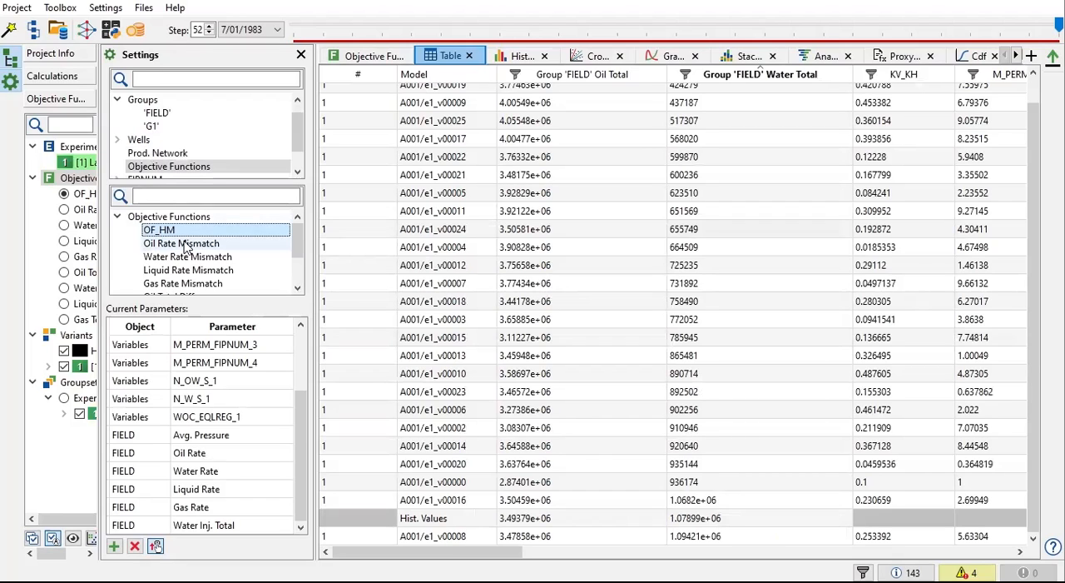
left_click_drag(506, 552, 997, 552)
scroll(960, 326, "up", 1)
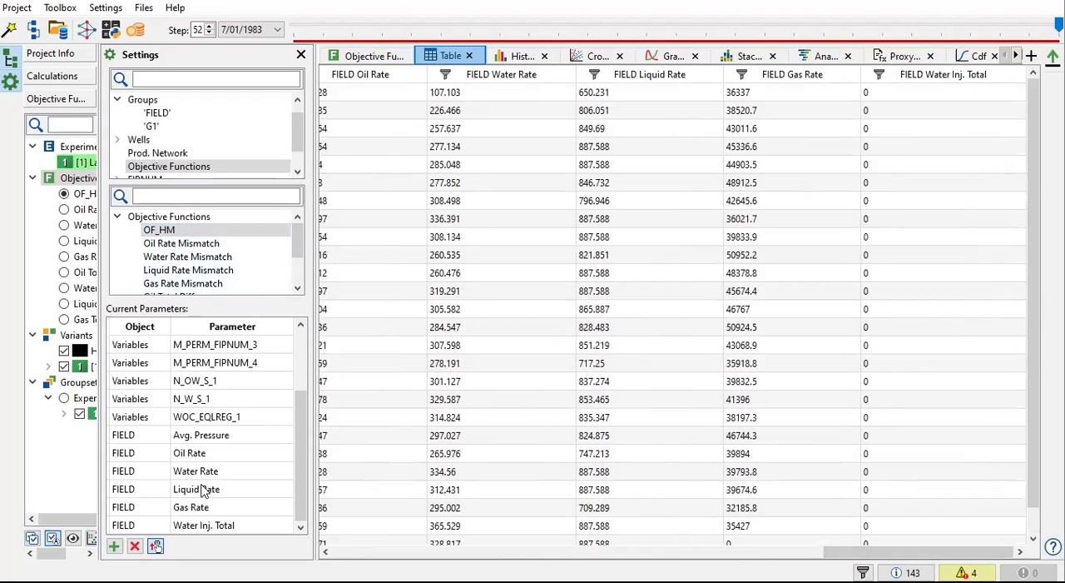
left_click(117, 548)
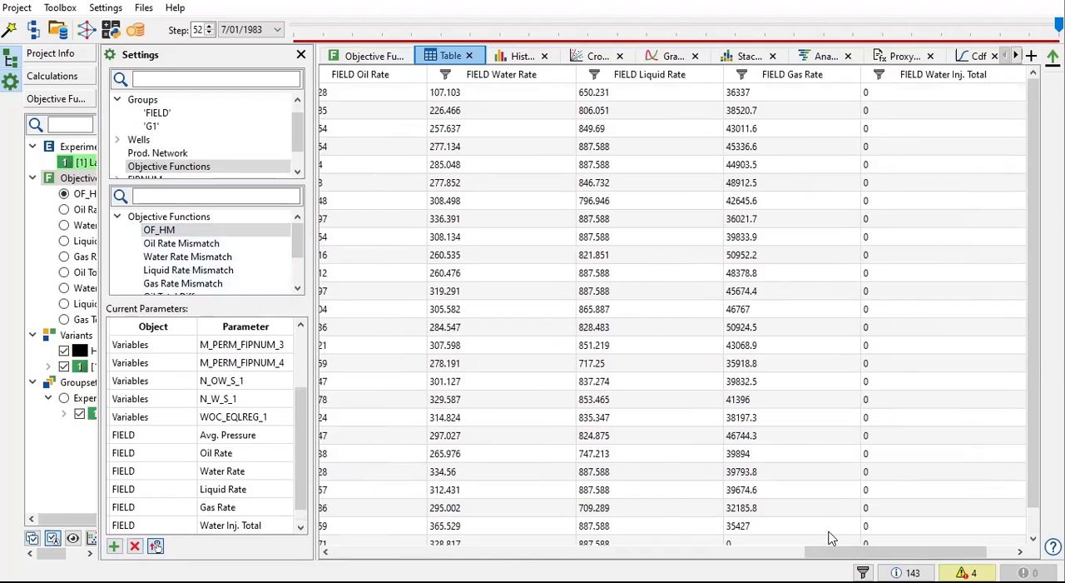
left_click_drag(832, 550, 862, 551)
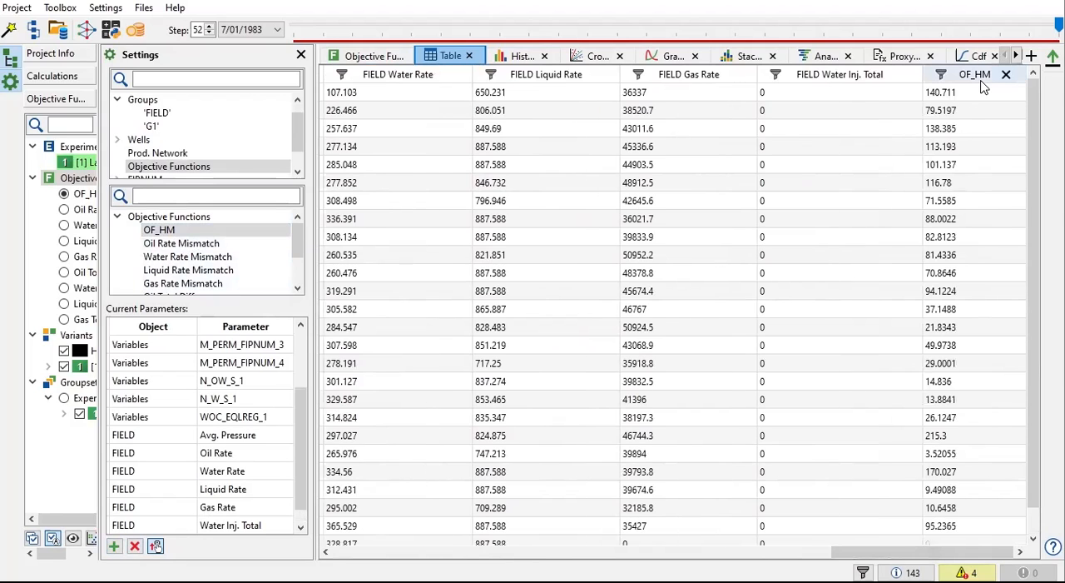
left_click(980, 80)
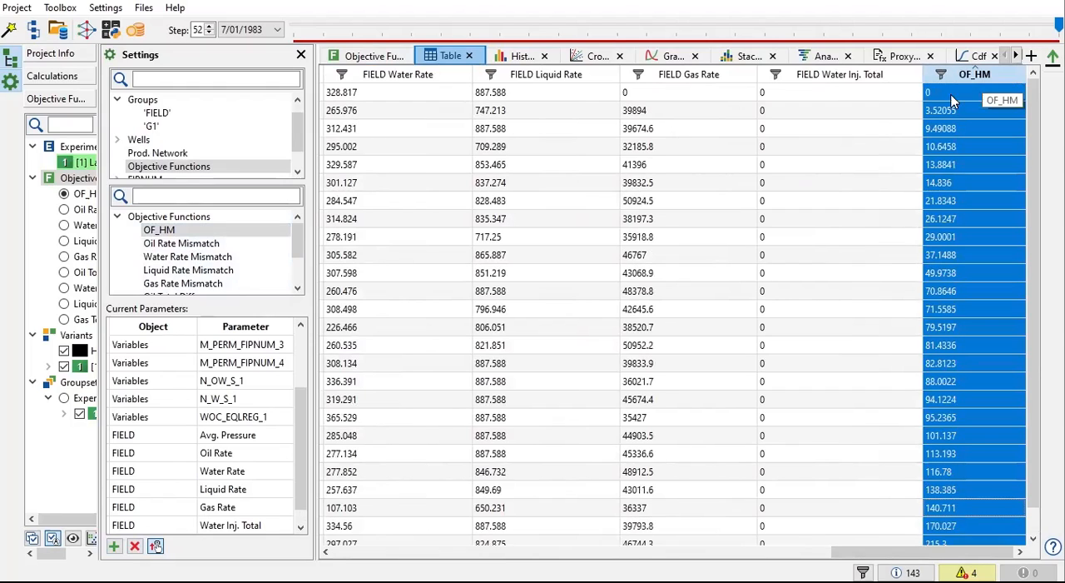
Step: Move OF_HM to the start of the table's current parameters, ahead of the field's Oil Total
left_click_drag(300, 461, 296, 501)
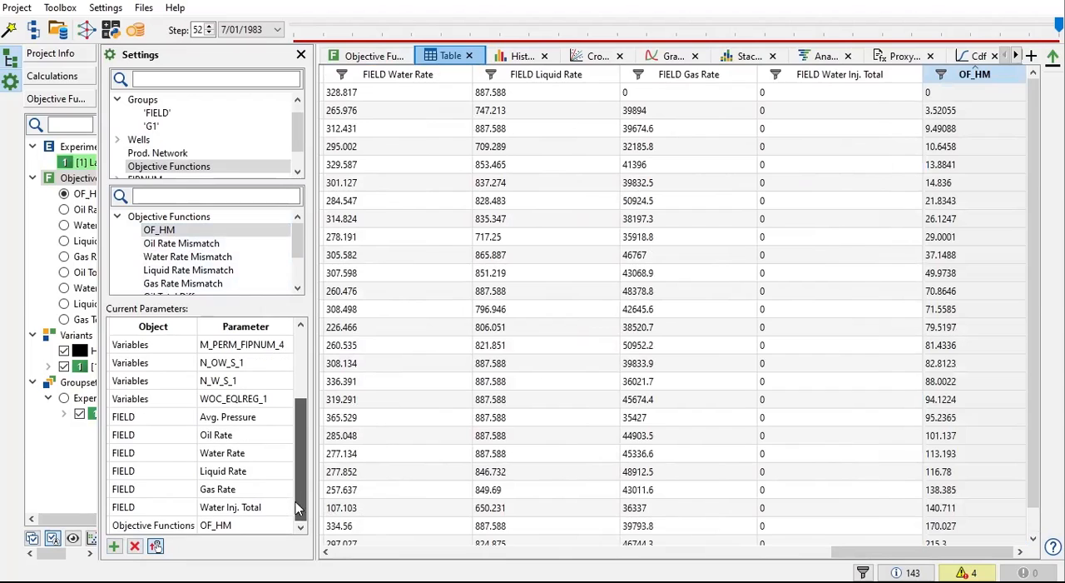
left_click(227, 526)
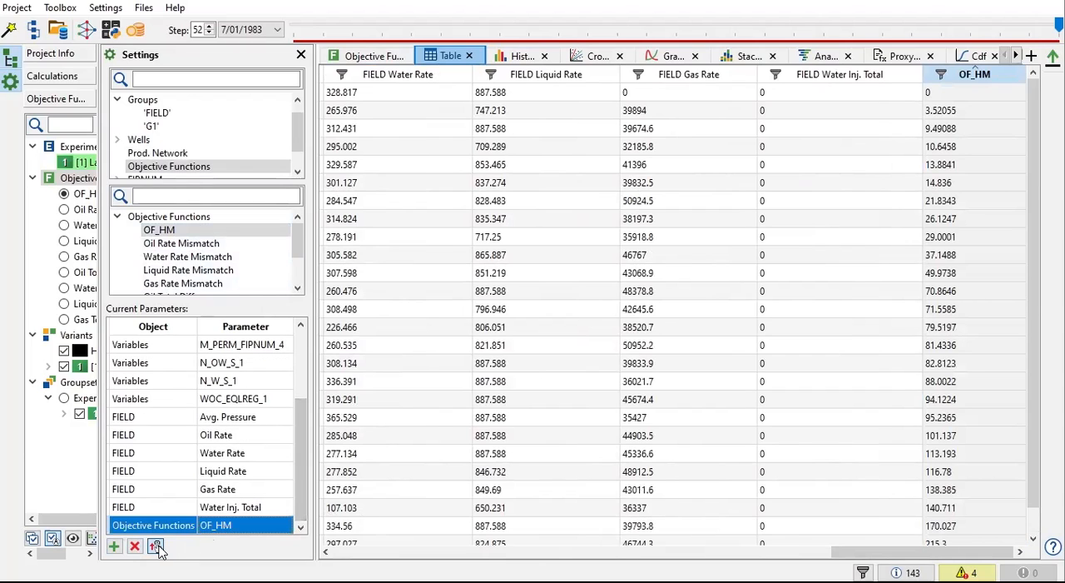
left_click_drag(223, 528, 225, 349)
left_click_drag(301, 406, 302, 345)
left_click(916, 75)
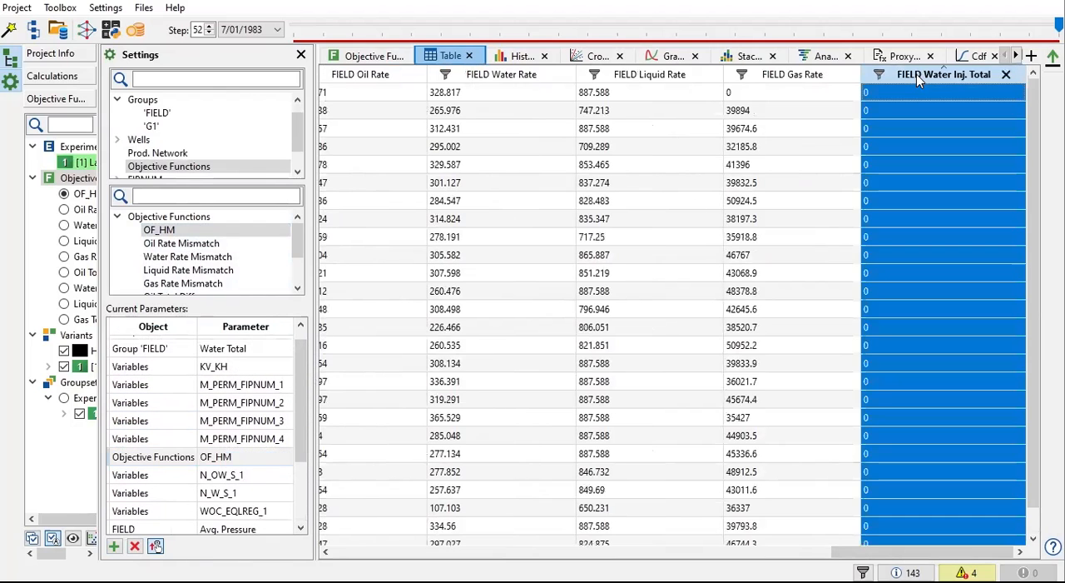
left_click_drag(841, 552, 330, 556)
left_click_drag(449, 552, 709, 552)
left_click_drag(534, 74, 455, 81)
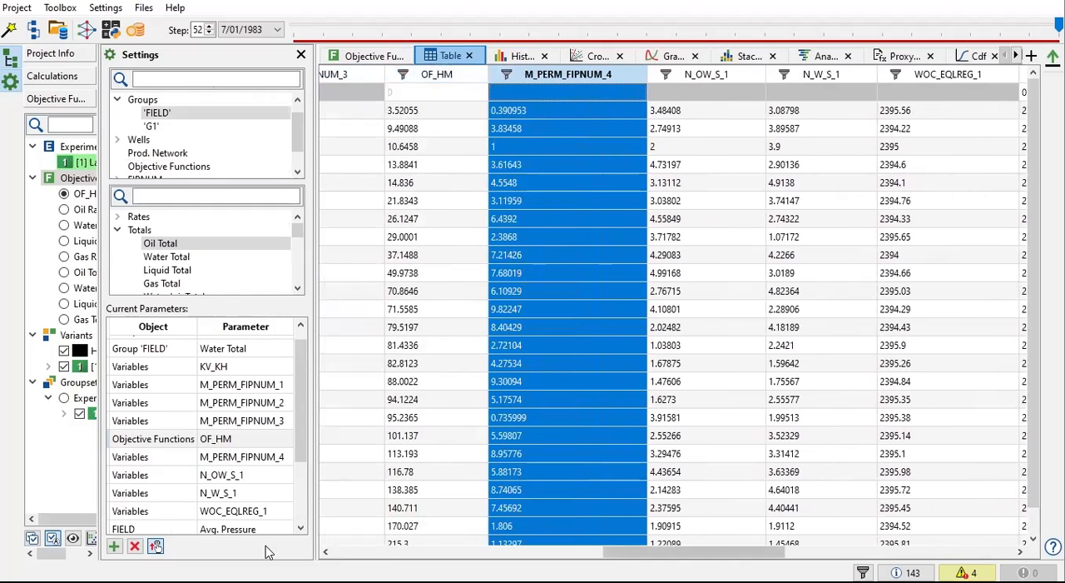
left_click(218, 442)
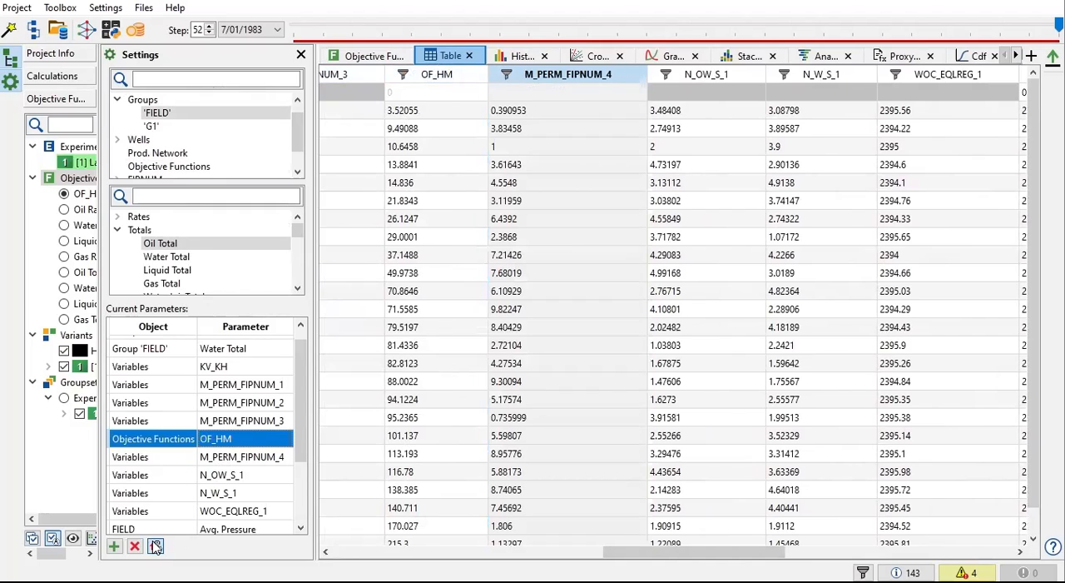
left_click_drag(248, 440, 250, 345)
left_click_drag(634, 558, 341, 547)
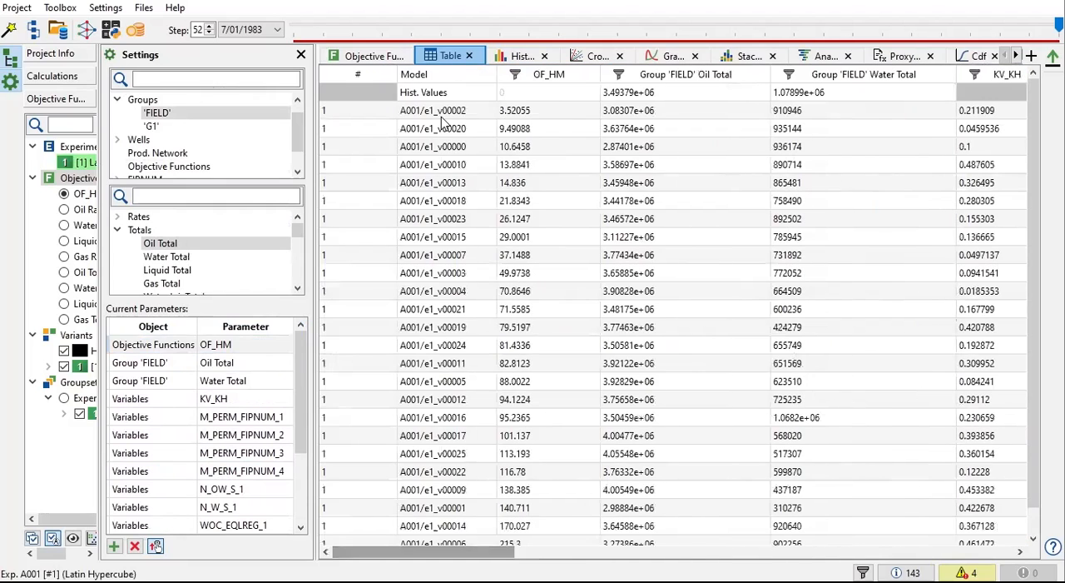
Step: Sort the results table by model, OF_HM, field Oil Total and field Water Total in turn to compare the variants
left_click(445, 75)
left_click(539, 75)
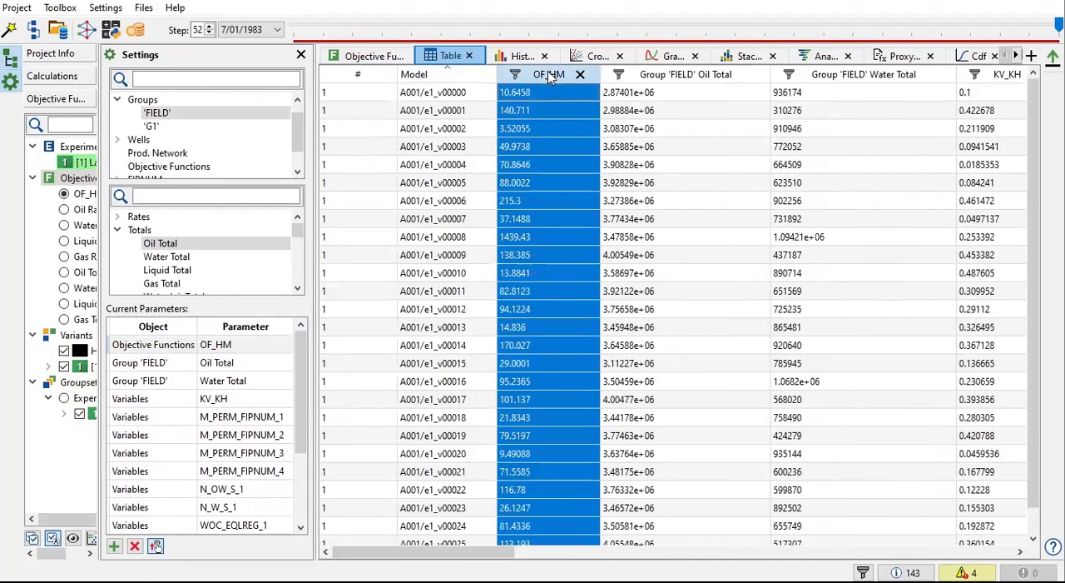
left_click(663, 77)
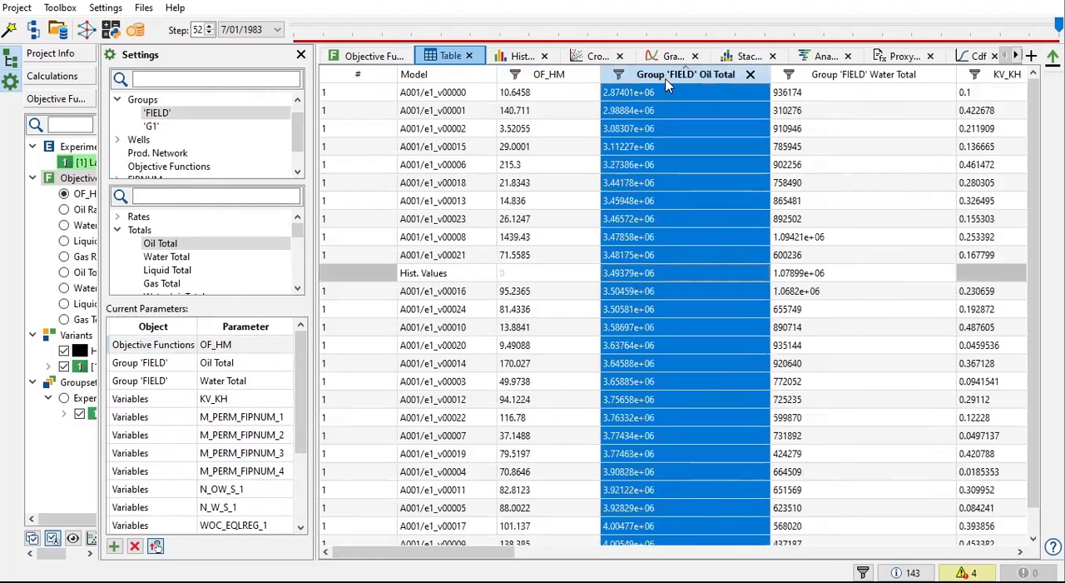
left_click(821, 75)
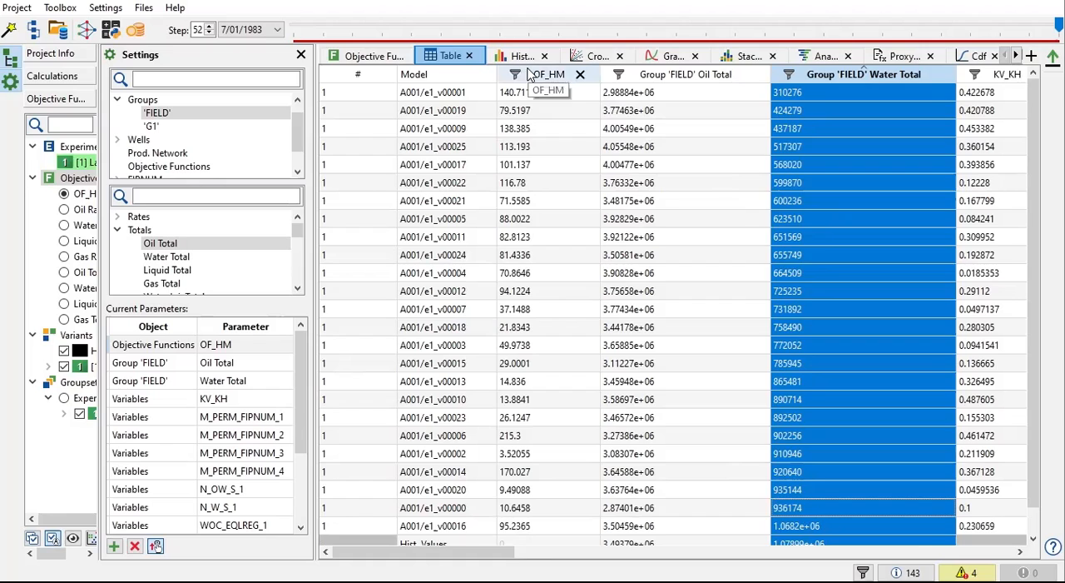
Step: Sort the results table by OF_HM and bring up the field Water Total graph with its legend moved lower
left_click(526, 76)
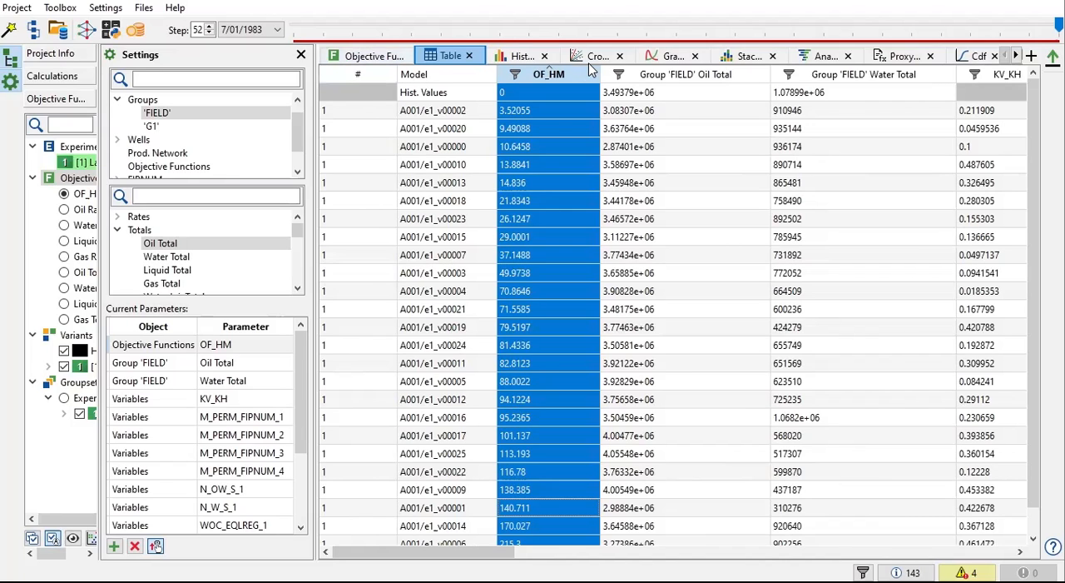
left_click(663, 55)
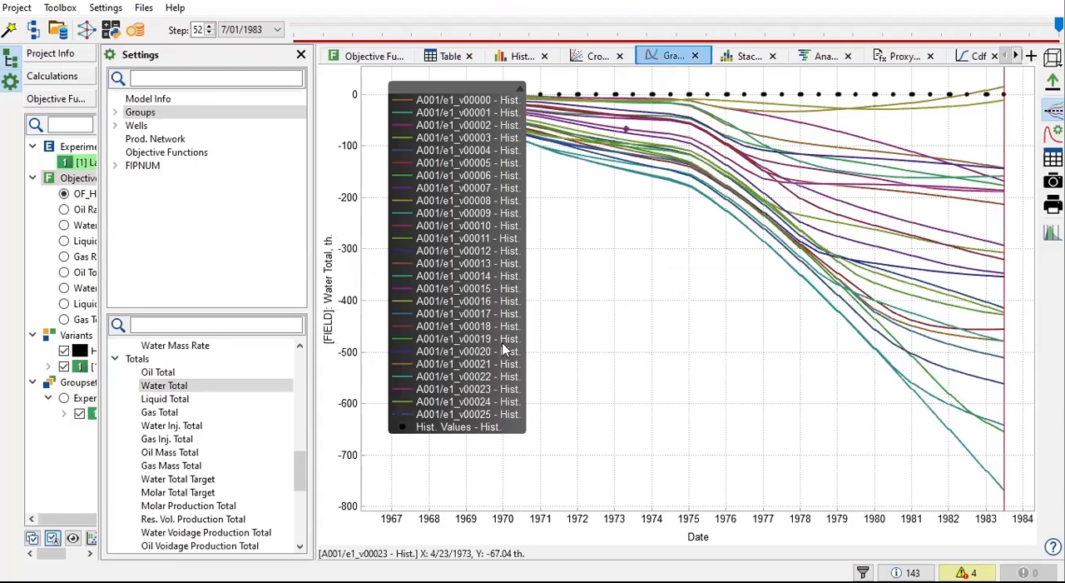
left_click_drag(449, 178, 457, 260)
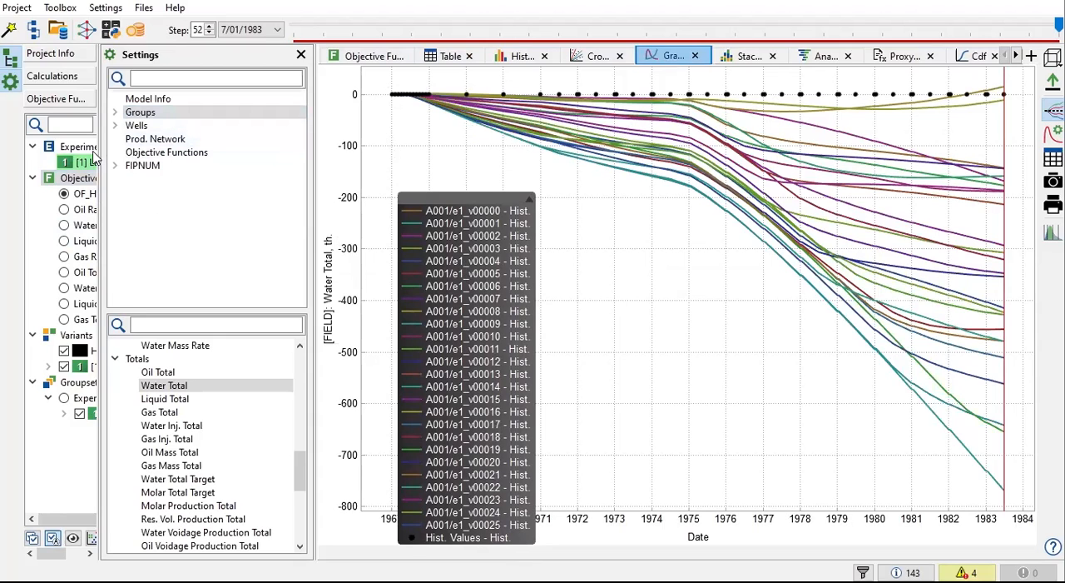
Step: Widen the project tree and expand the Latin Hypercube groupset to list its individual variants
left_click_drag(102, 146, 255, 143)
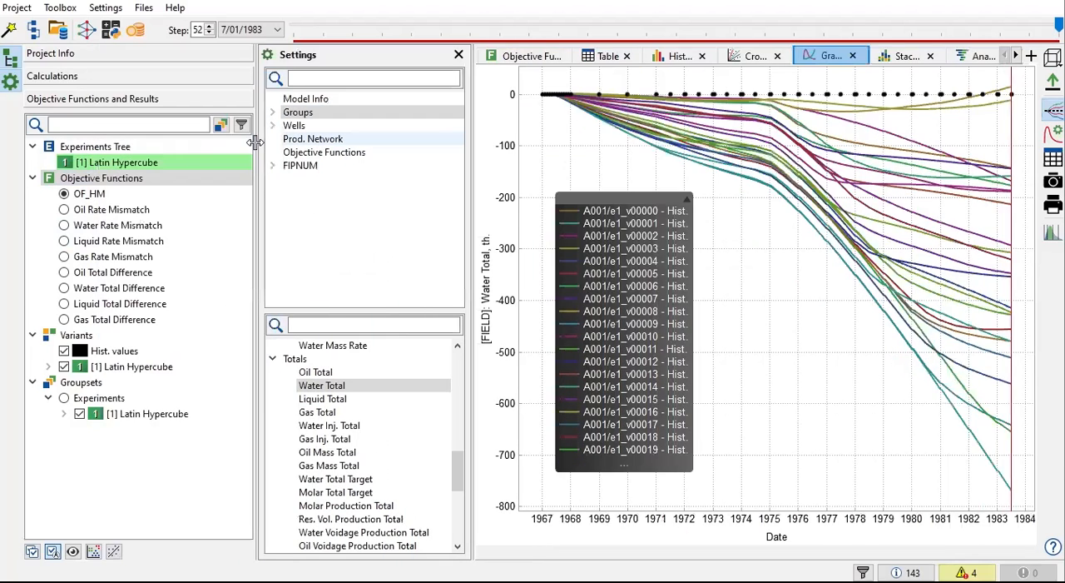
left_click(63, 414)
scroll(91, 399, "down", 5)
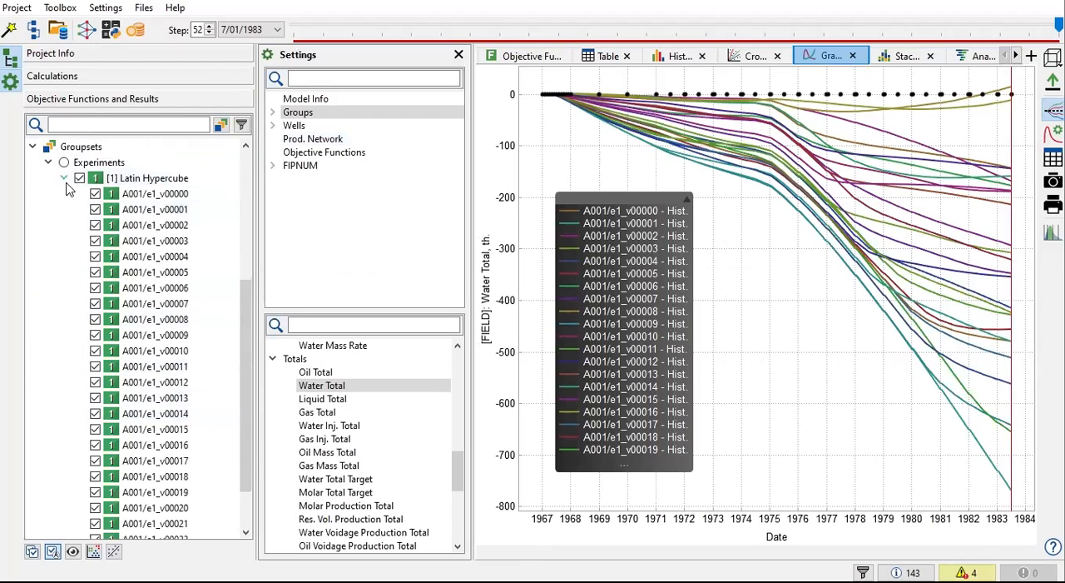
scroll(164, 348, "down", 1)
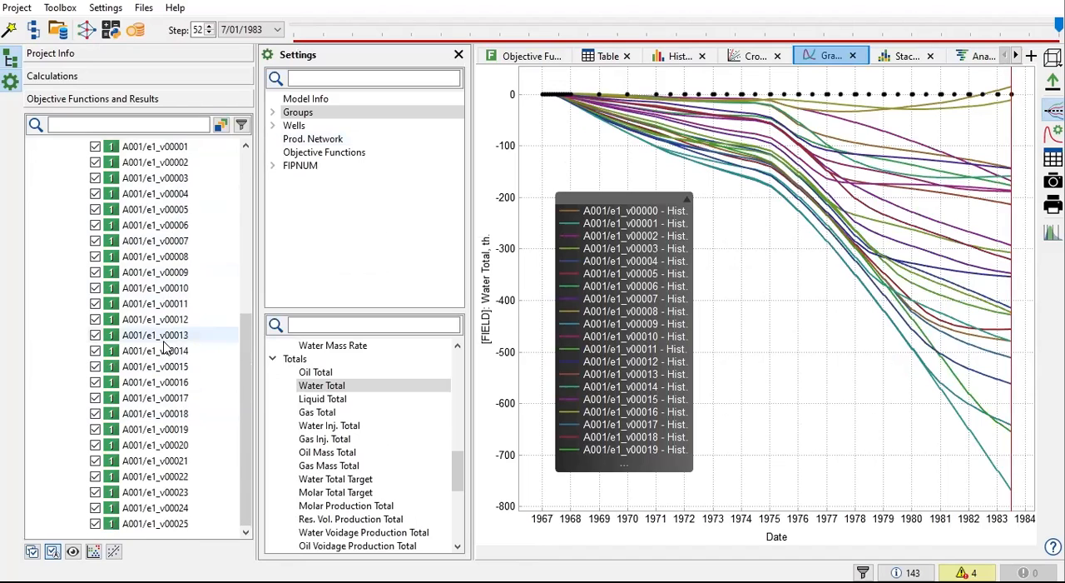
scroll(164, 348, "up", 3)
scroll(166, 348, "down", 1)
scroll(156, 335, "down", 2)
scroll(100, 250, "up", 1)
Step: Plot only variant A001/e1_v00000 with the historical values, showing absolute Water Total instead of the difference from history
left_click(79, 163)
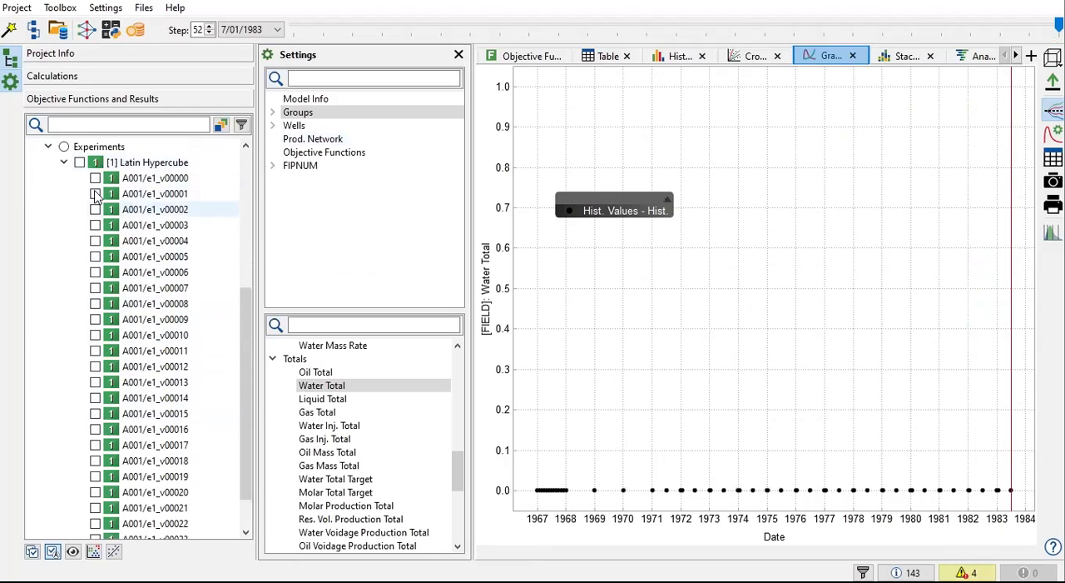
scroll(125, 333, "down", 1)
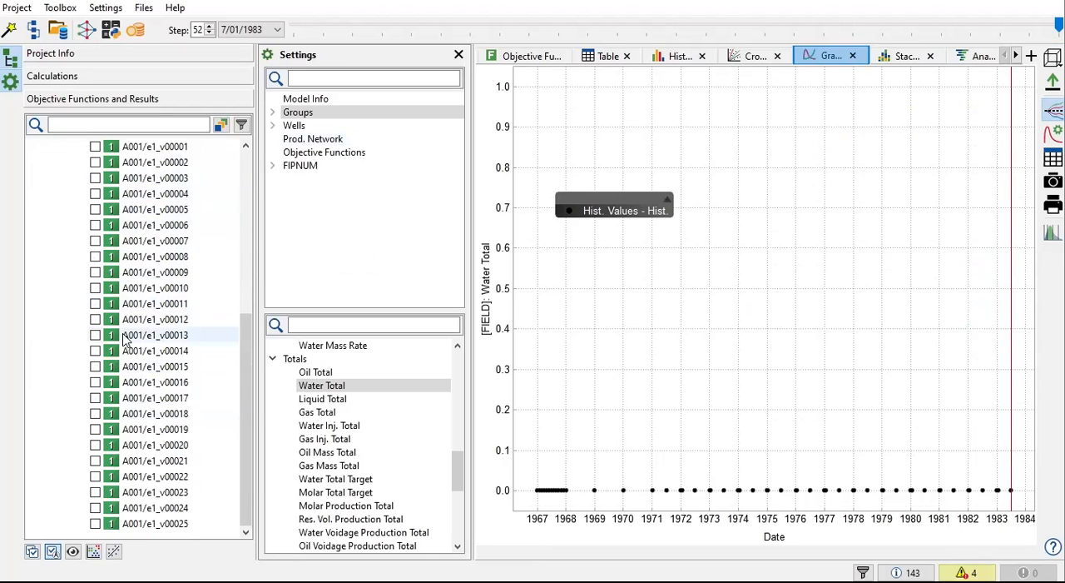
scroll(114, 202, "up", 2)
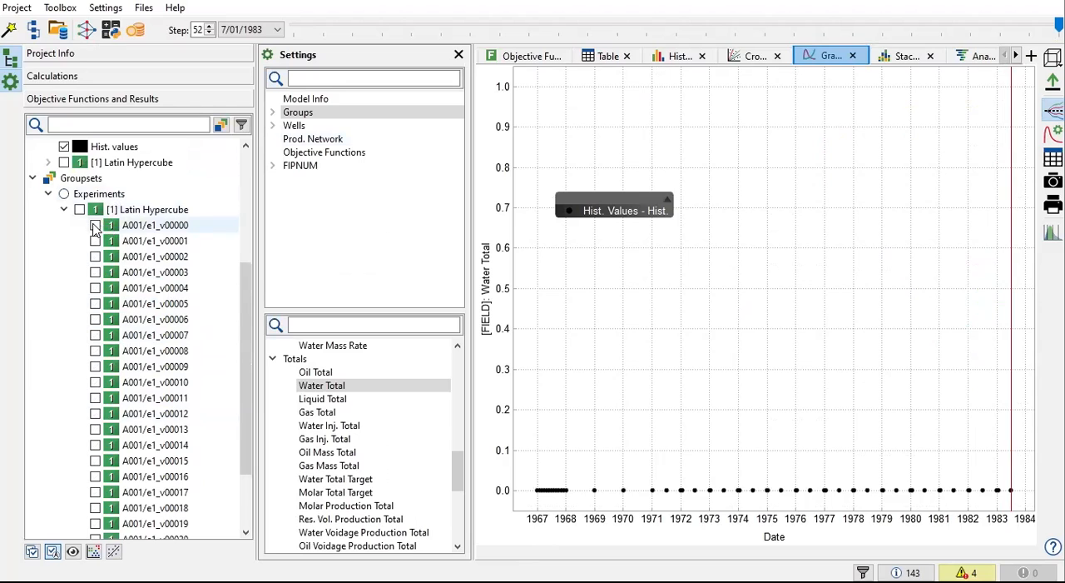
left_click(95, 225)
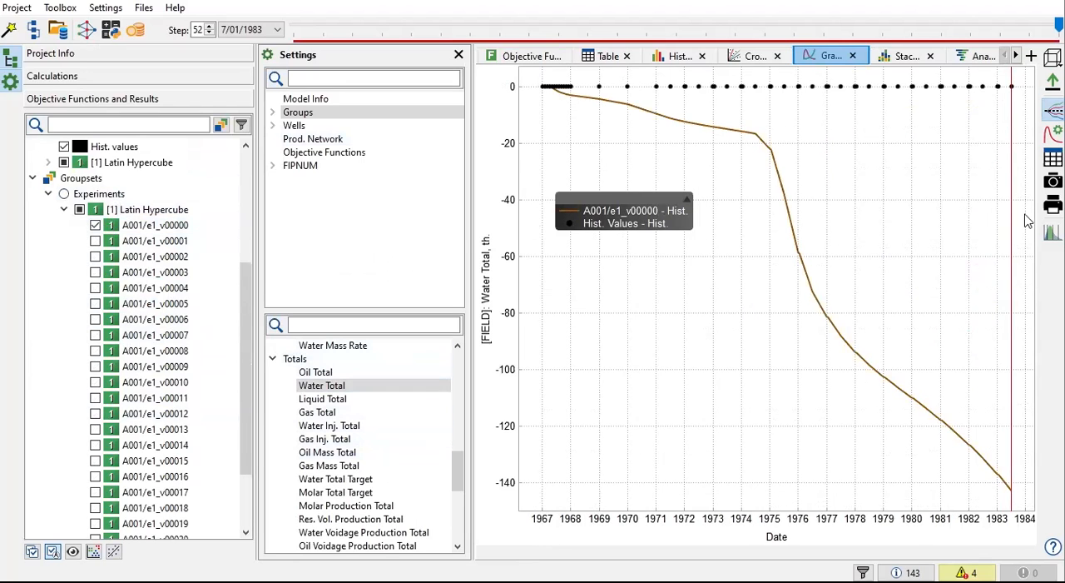
left_click(1052, 110)
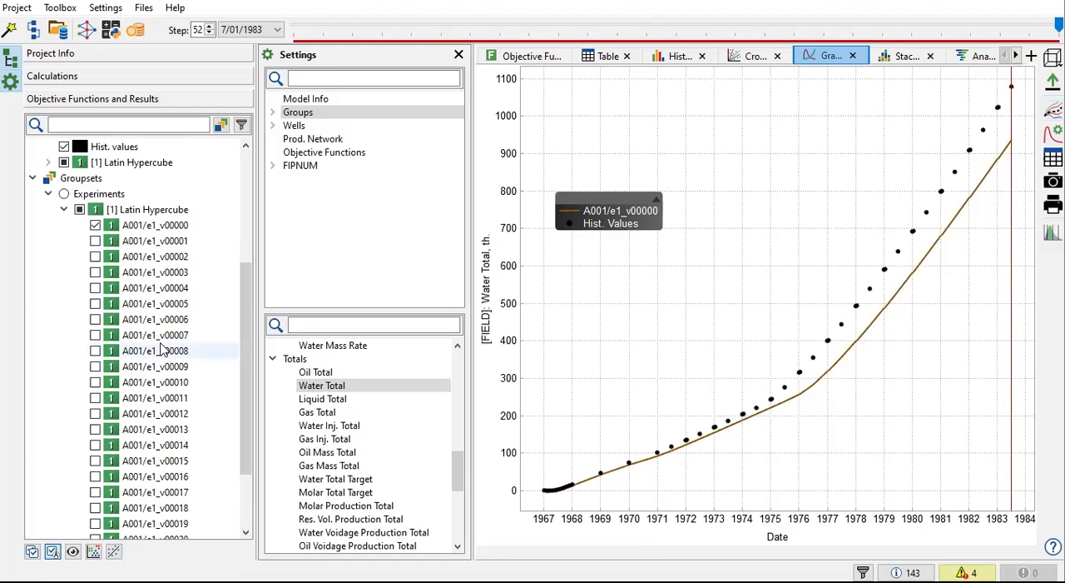
Step: Replace variant A001/e1_v00000 with A001/e1_v00002 in the Water Total graph
scroll(129, 295, "down", 1)
scroll(129, 293, "up", 1)
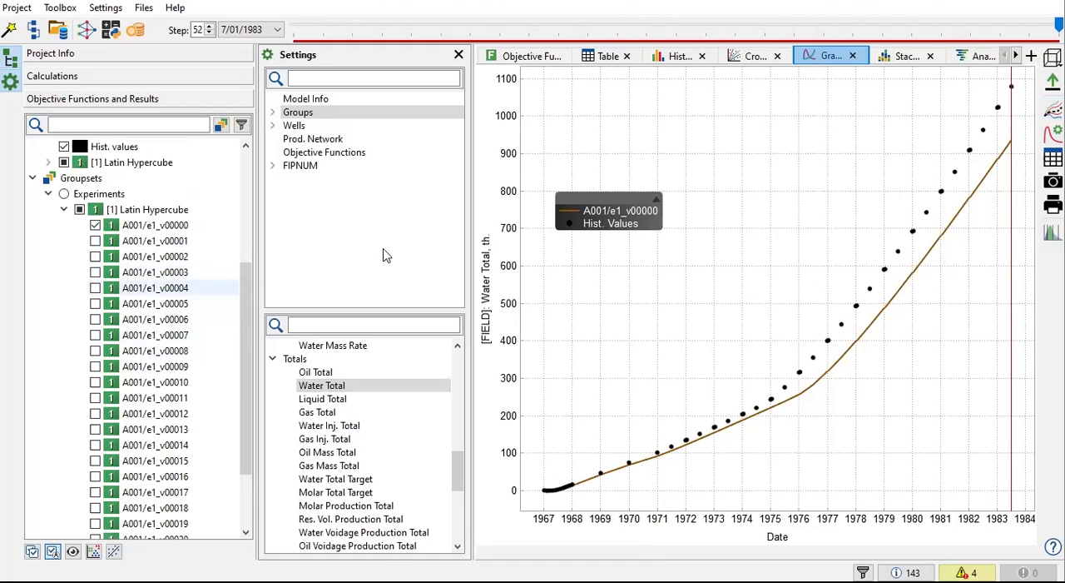
left_click(95, 225)
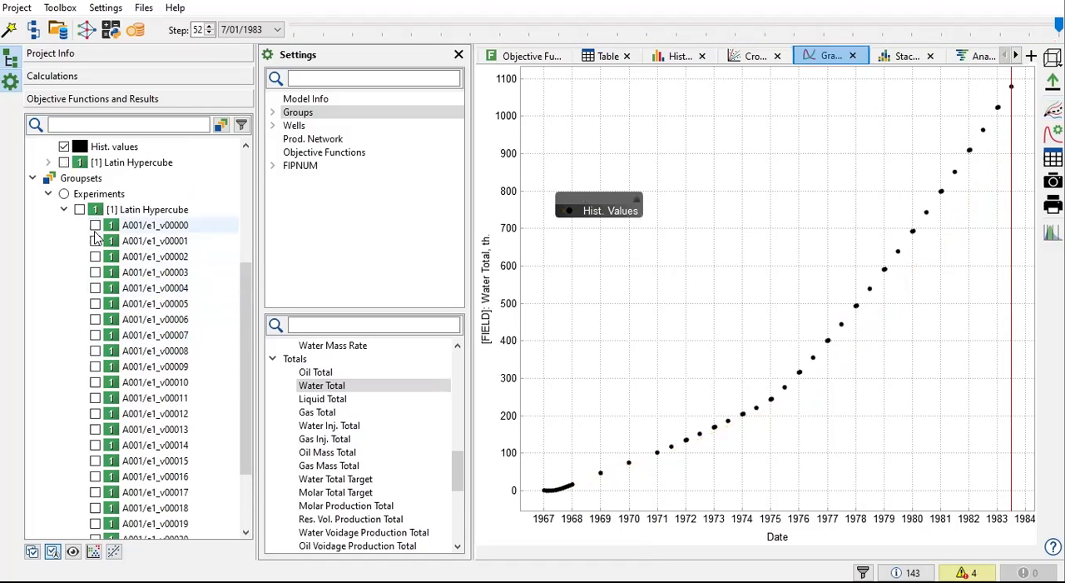
left_click(95, 256)
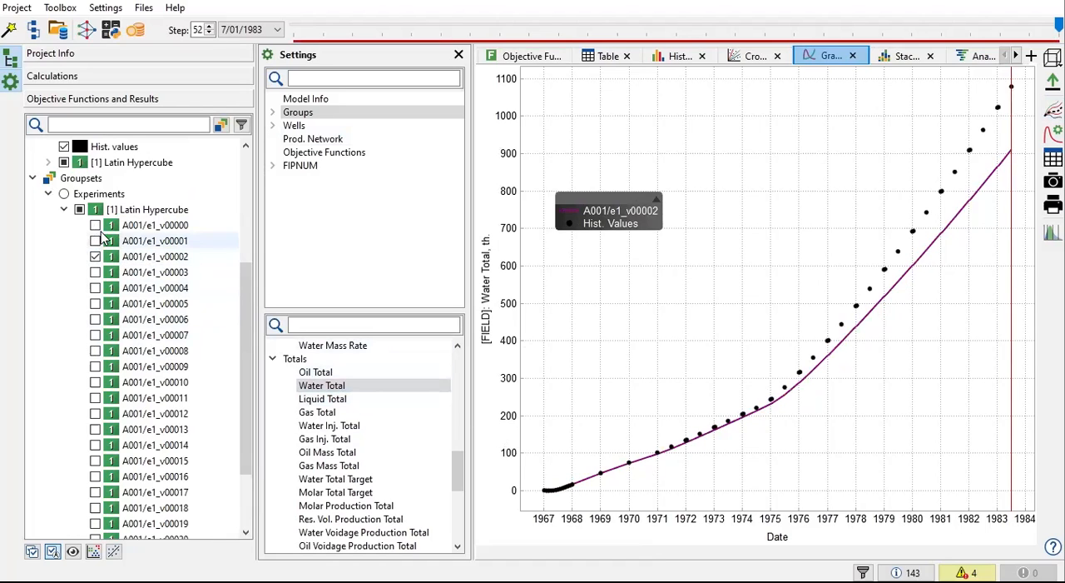
Step: Check variant A001/e1_v00002 in the results table and review the terms of the OF_HM objective function
left_click(582, 58)
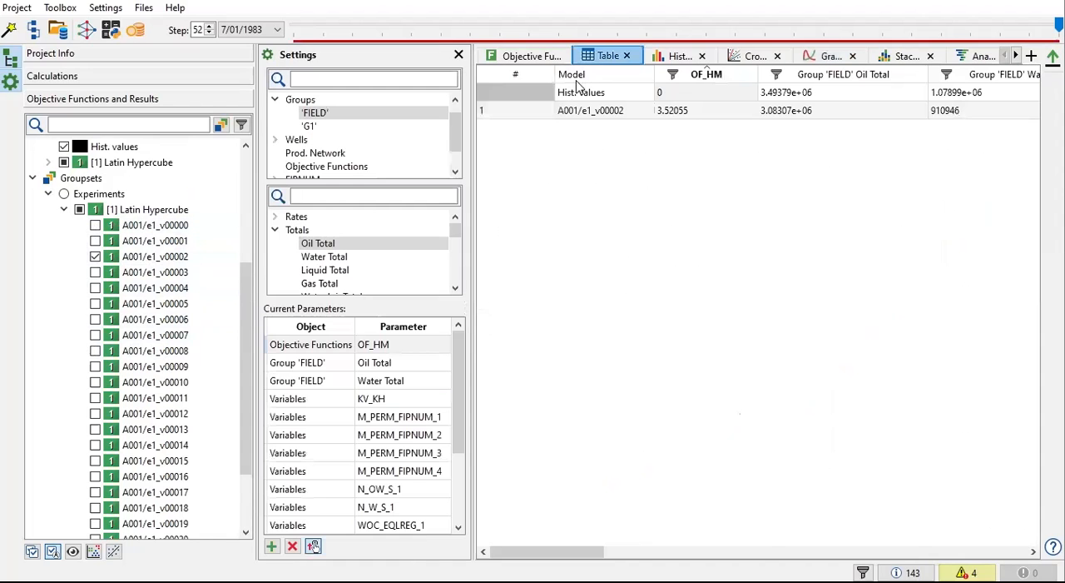
left_click(529, 59)
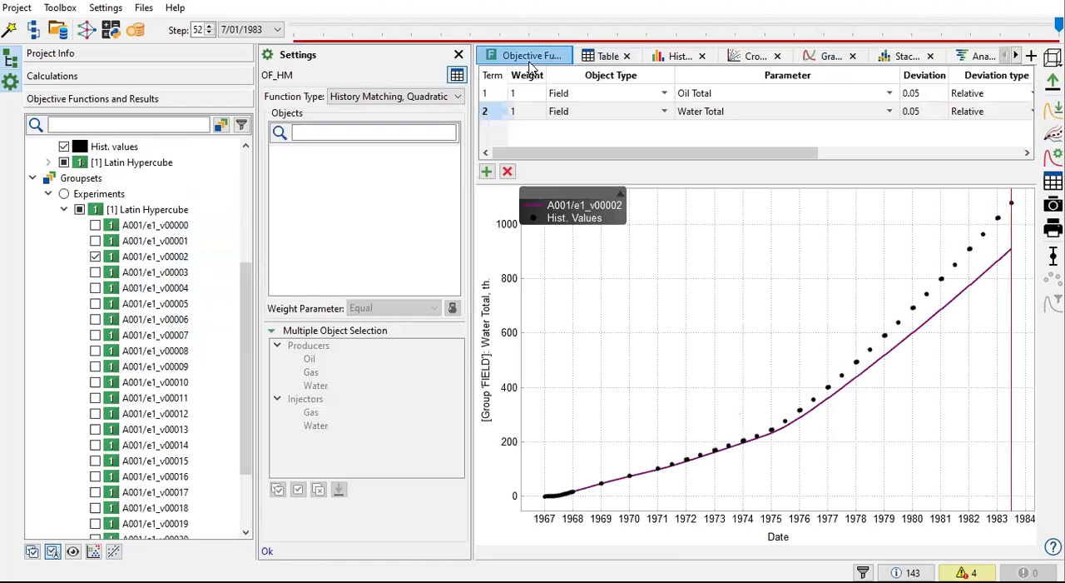
left_click(606, 60)
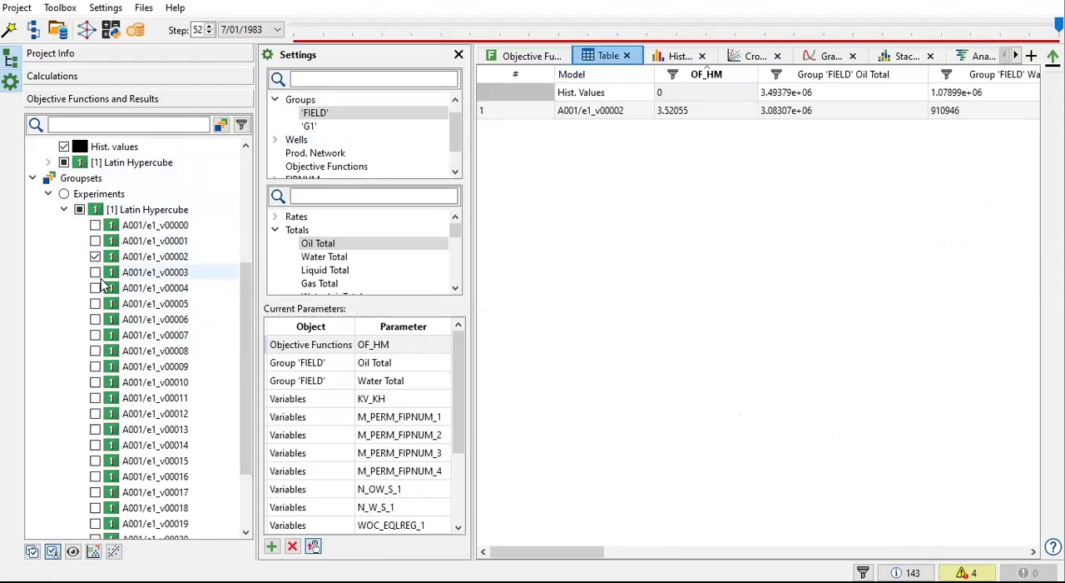
Step: Add variant A001/e1_v00010 to the displayed variants and compare its Water Total curve with that of A001/e1_v00002
left_click(96, 382)
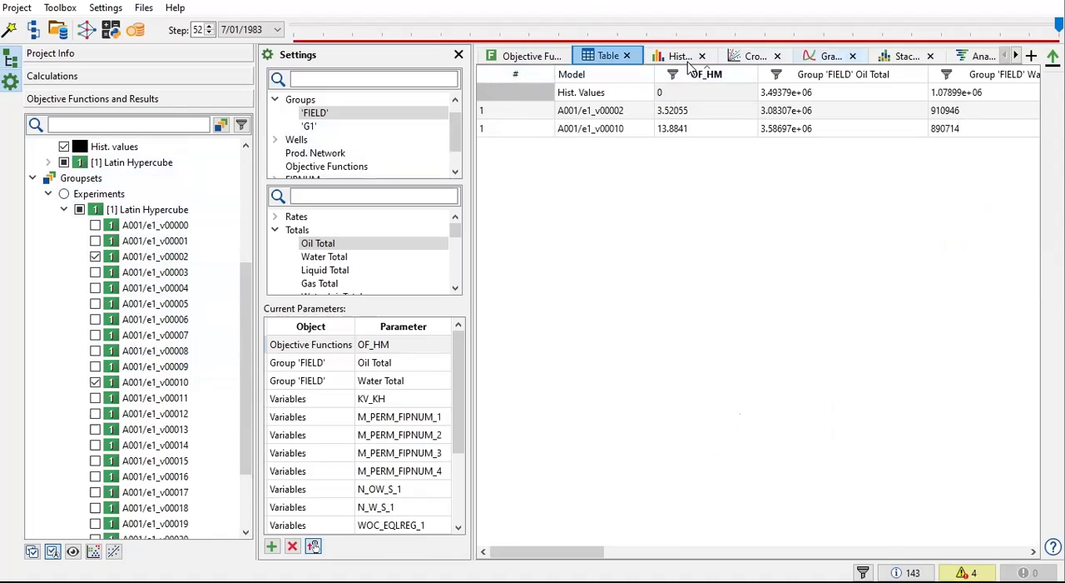
left_click(829, 56)
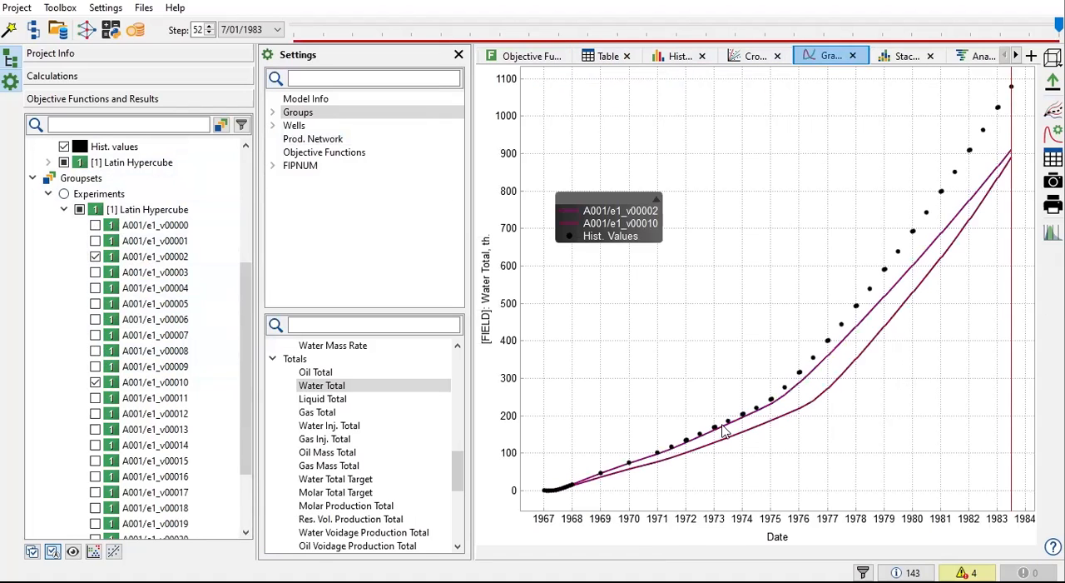
left_click(96, 383)
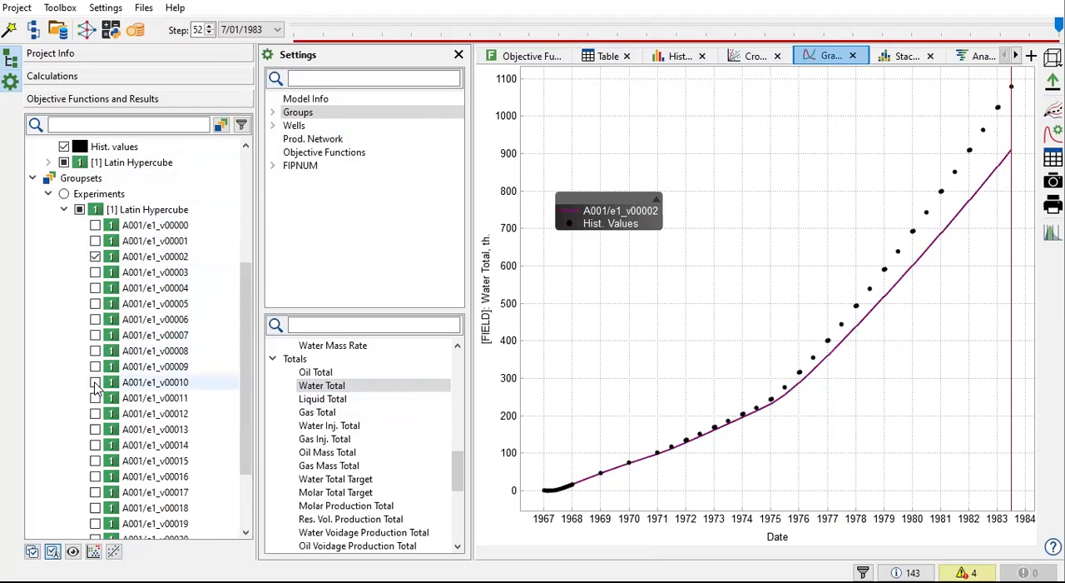
left_click(96, 384)
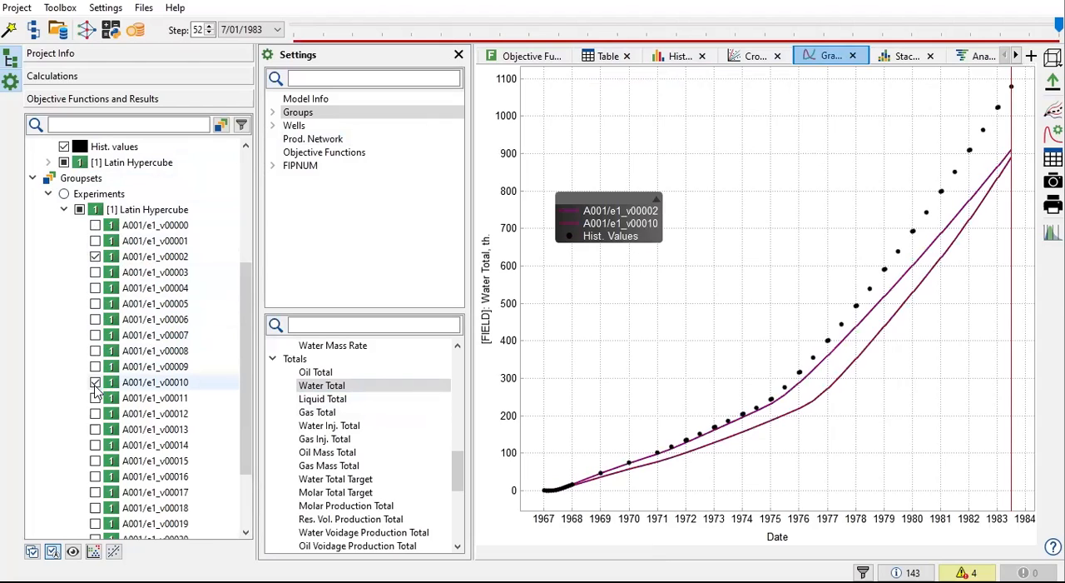
Step: Try variant A001/e1_v00009 in the Water Total graph, remove it, and plot A001/e1_v00008 instead
left_click(95, 367)
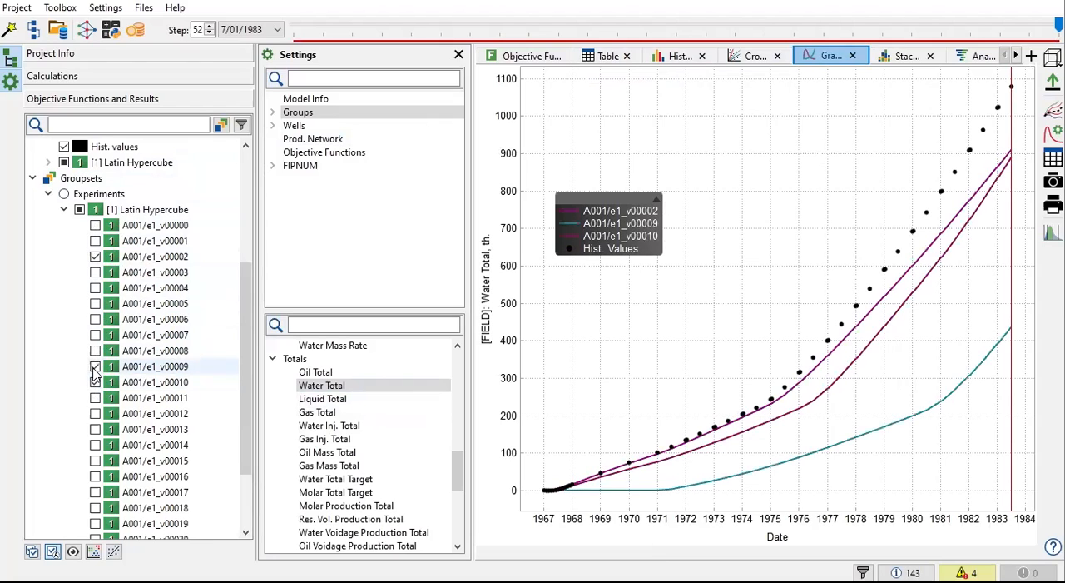
left_click(95, 366)
left_click(95, 351)
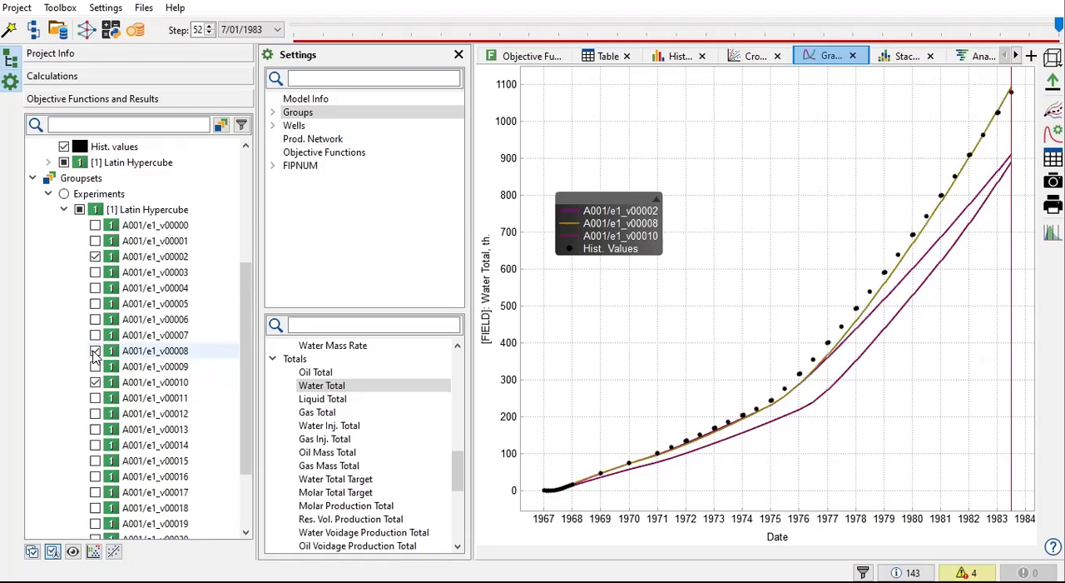
left_click(95, 352)
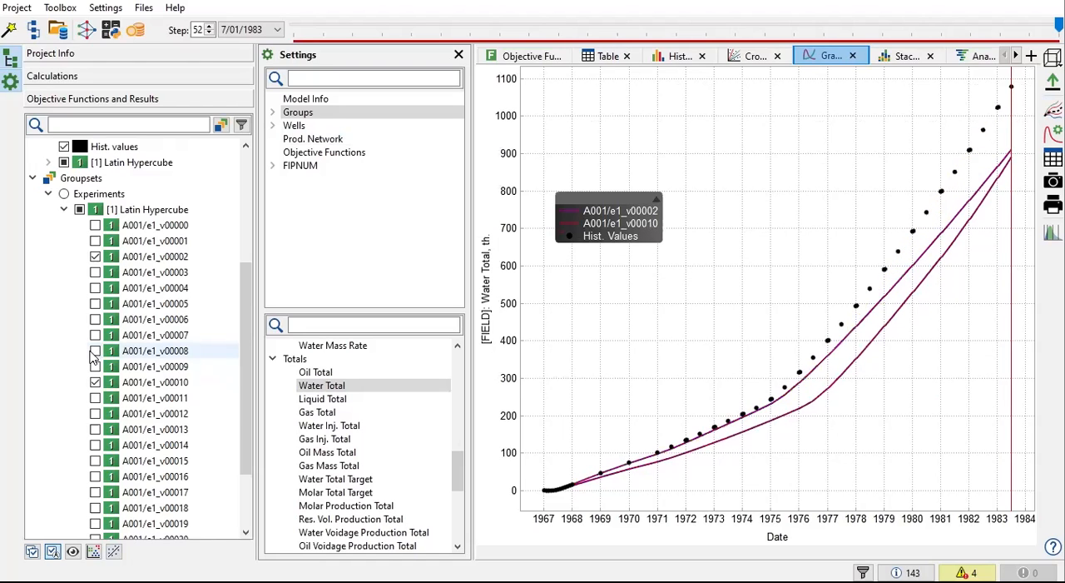
left_click(95, 351)
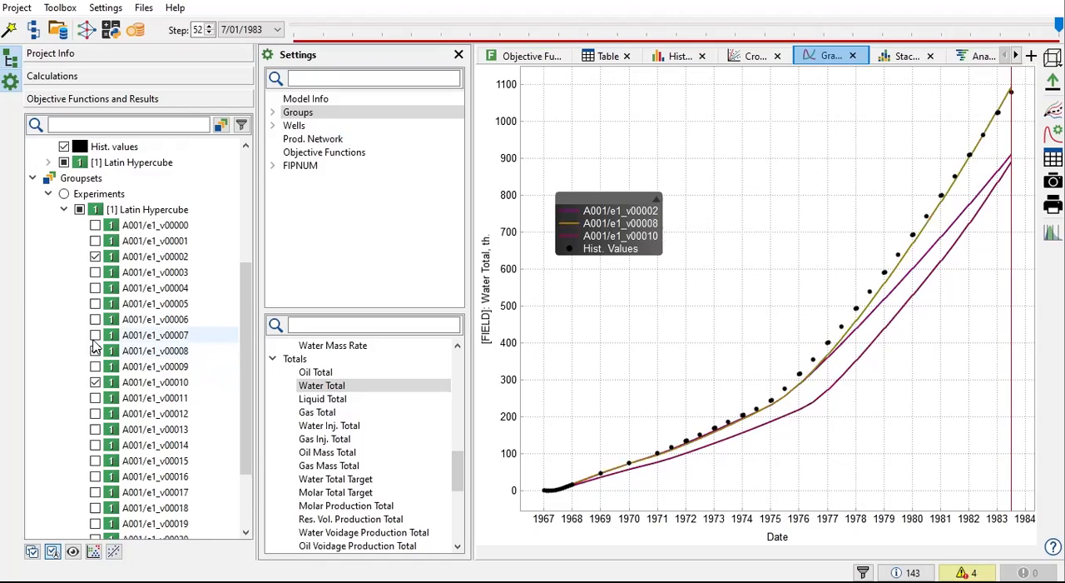
Step: Briefly show and hide variants v00007, v00006, v00005, v00004, v00003, v00001 and v00000 in turn to compare their Water Total curves with history
left_click(94, 336)
left_click(95, 336)
left_click(95, 320)
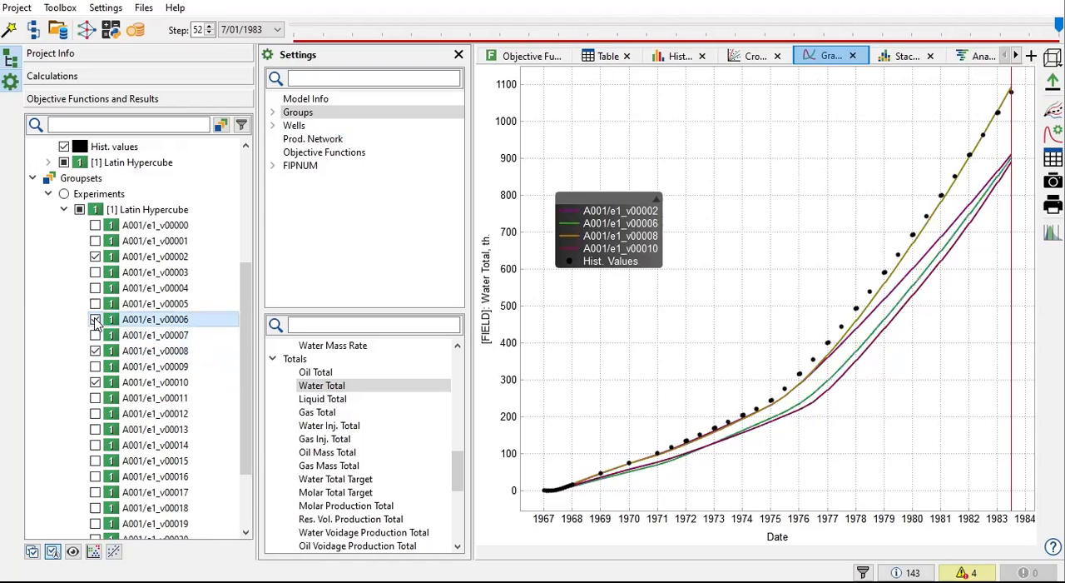
left_click(95, 319)
left_click(95, 304)
left_click(95, 304)
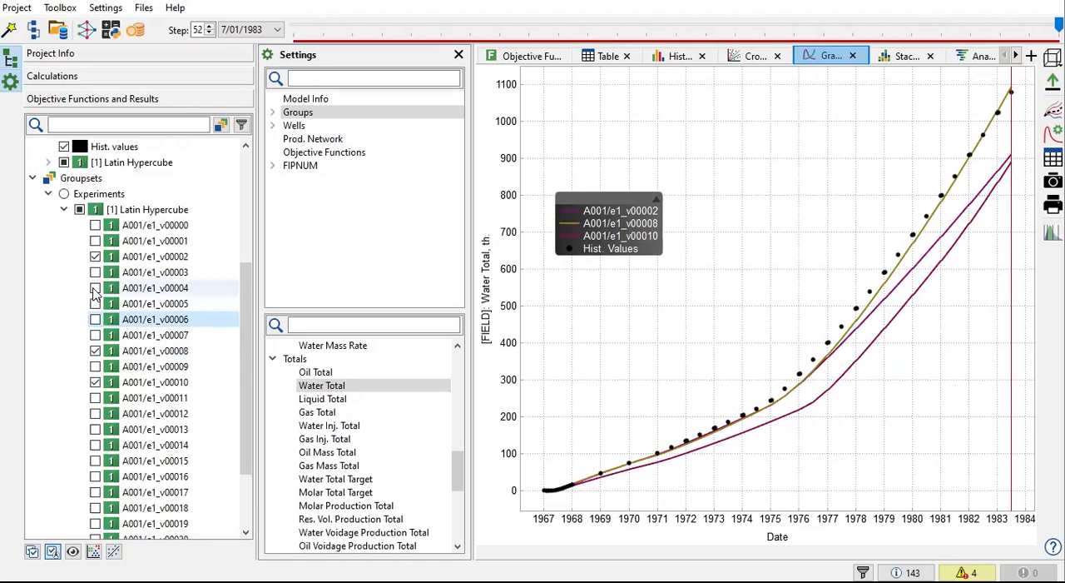
left_click(95, 288)
left_click(95, 289)
left_click(95, 273)
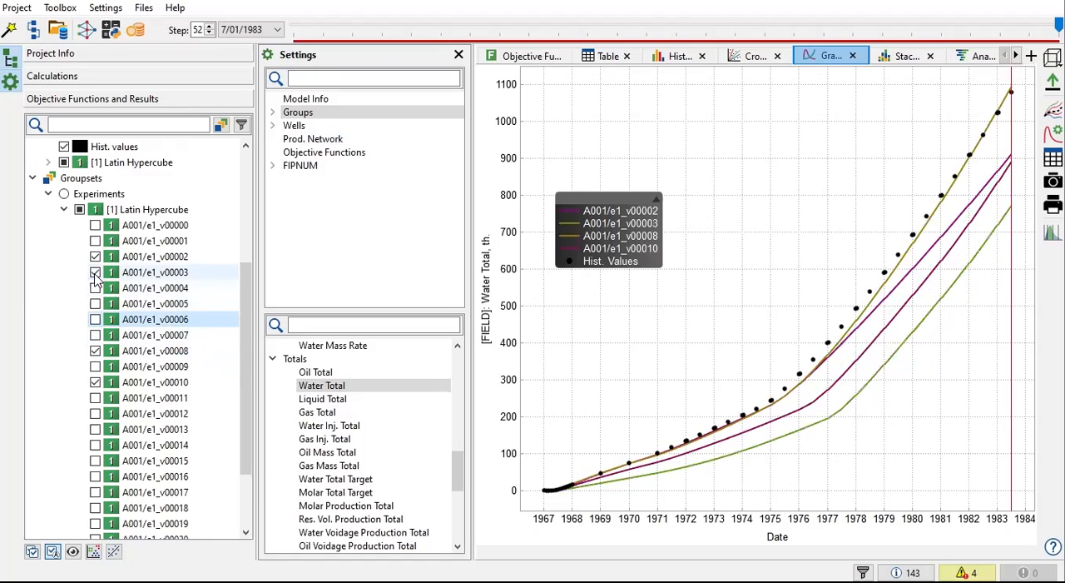
left_click(95, 273)
left_click(95, 241)
left_click(95, 241)
left_click(95, 225)
left_click(95, 226)
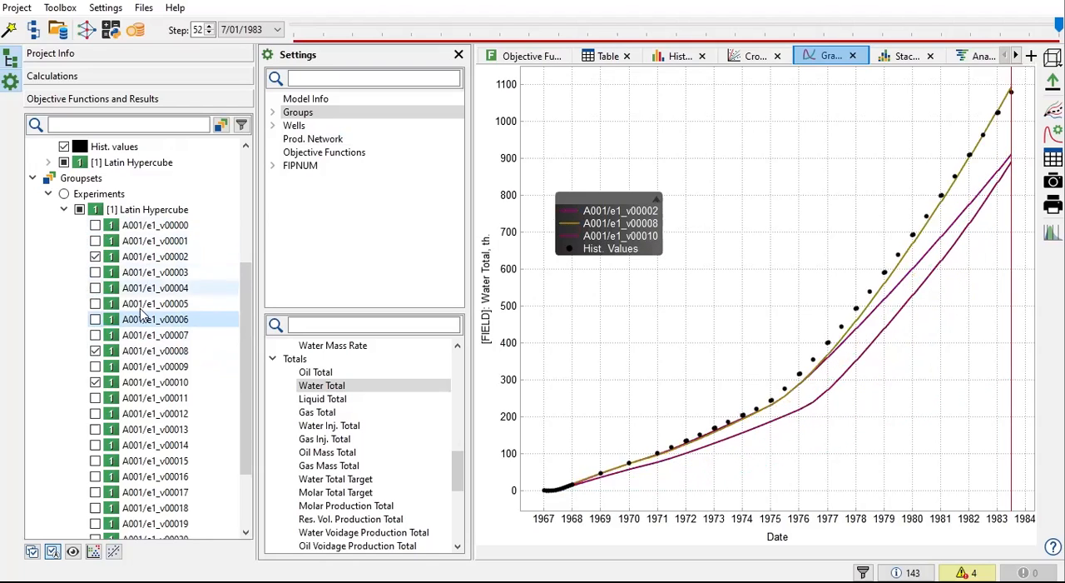
Step: Switch the graph to Oil Total and hide variants A001/e1_v00010 and A001/e1_v00002, leaving only A001/e1_v00008 against history
left_click(314, 373)
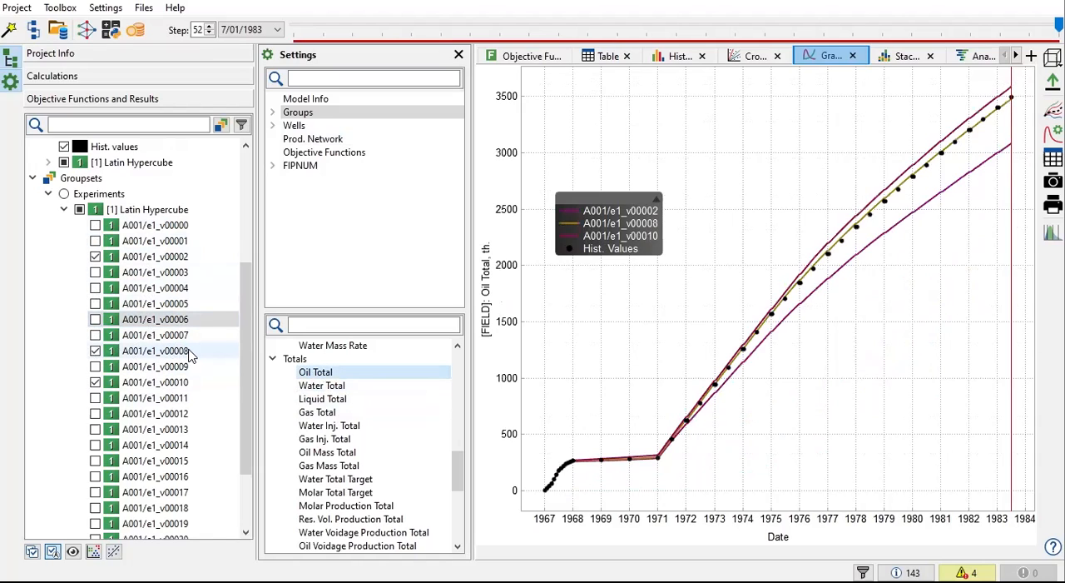
left_click(97, 381)
left_click(95, 382)
left_click(96, 257)
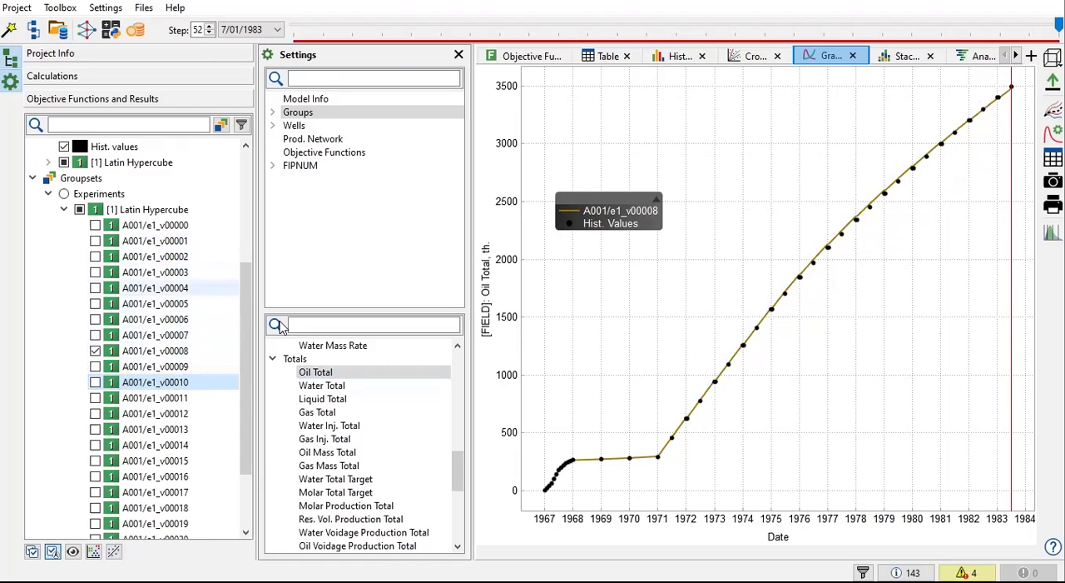
Step: Compare the Water Total curve of A001/e1_v00008 with history and check the variant's OF_HM value in the results table
left_click(315, 388)
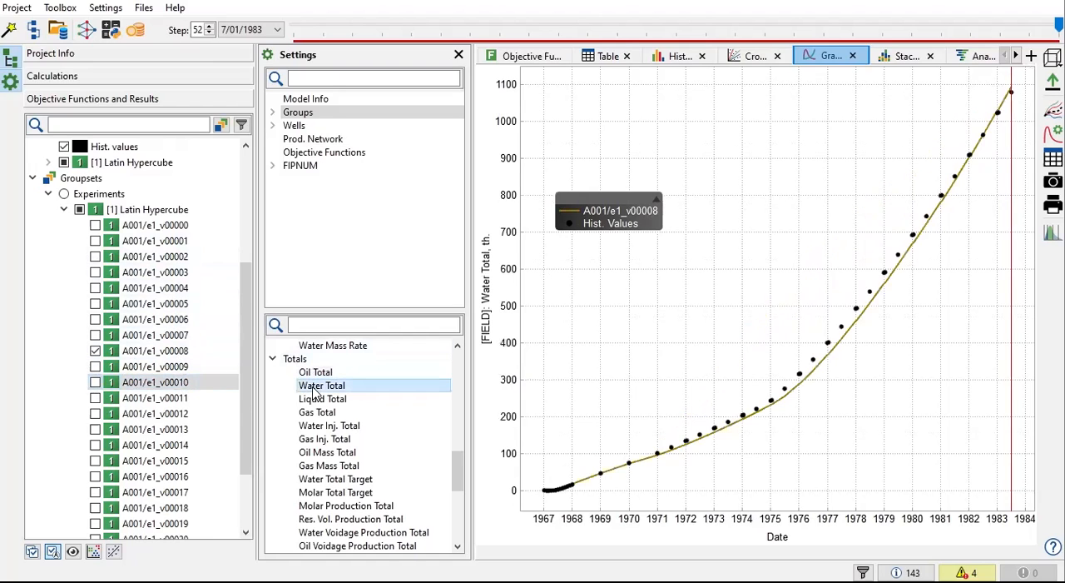
left_click_drag(456, 471, 456, 532)
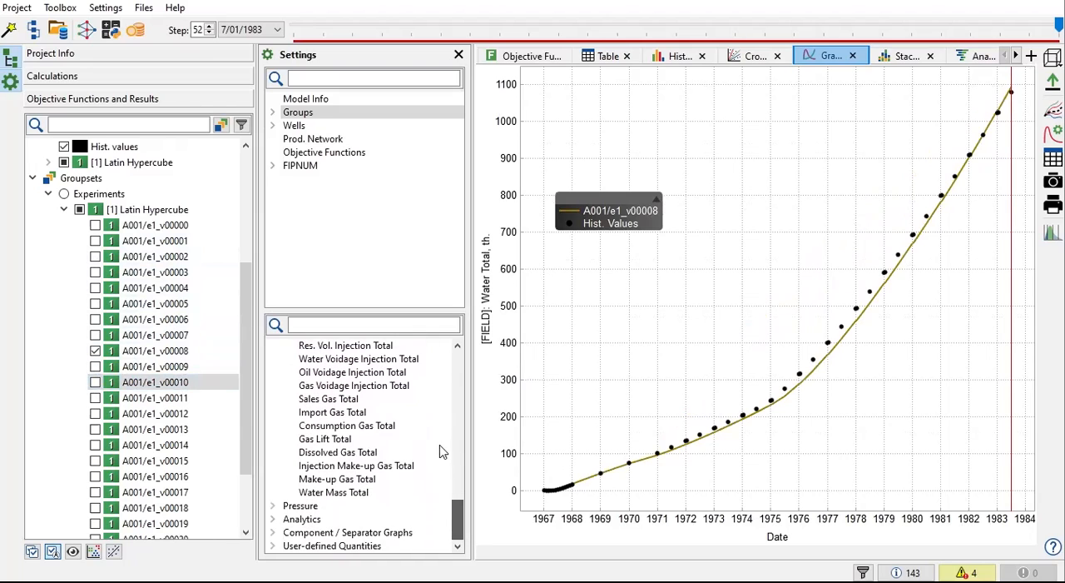
scroll(440, 447, "up", 15)
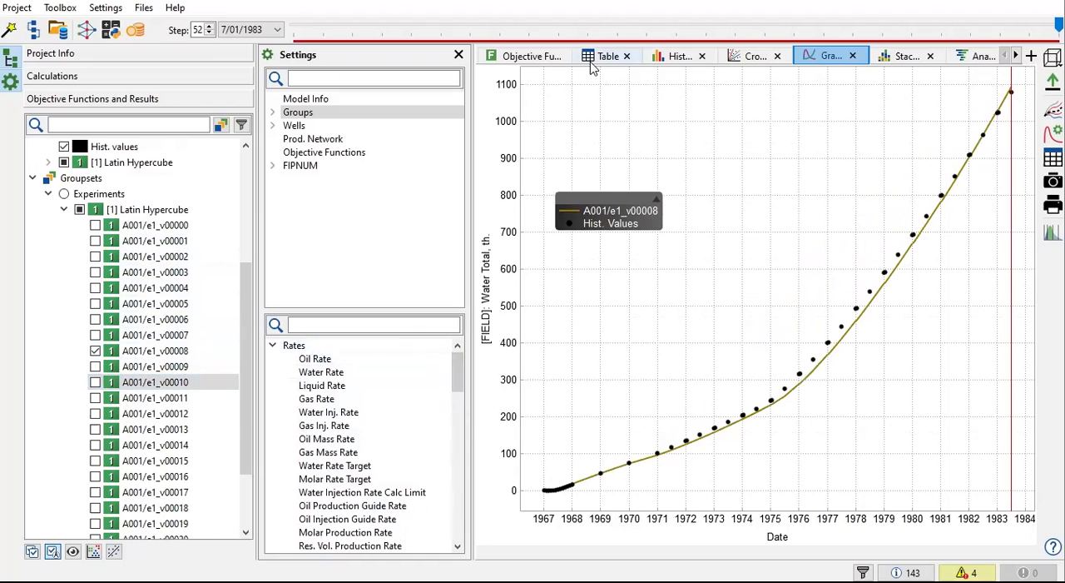
left_click(596, 58)
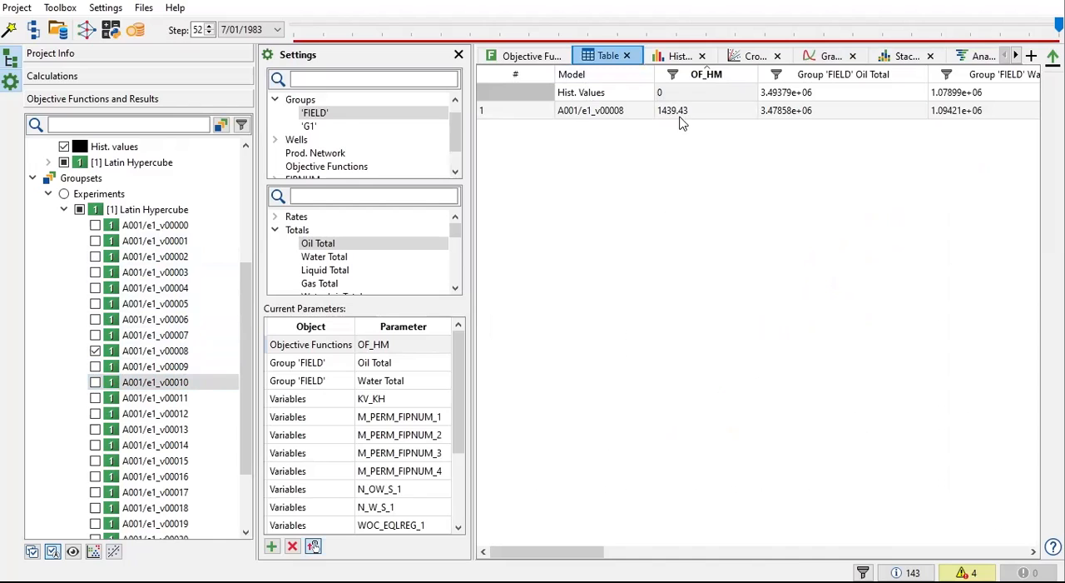
Step: Show all Latin Hypercube variants in the results table, sort them by OF_HM in ascending order, and review the ranking
left_click(64, 194)
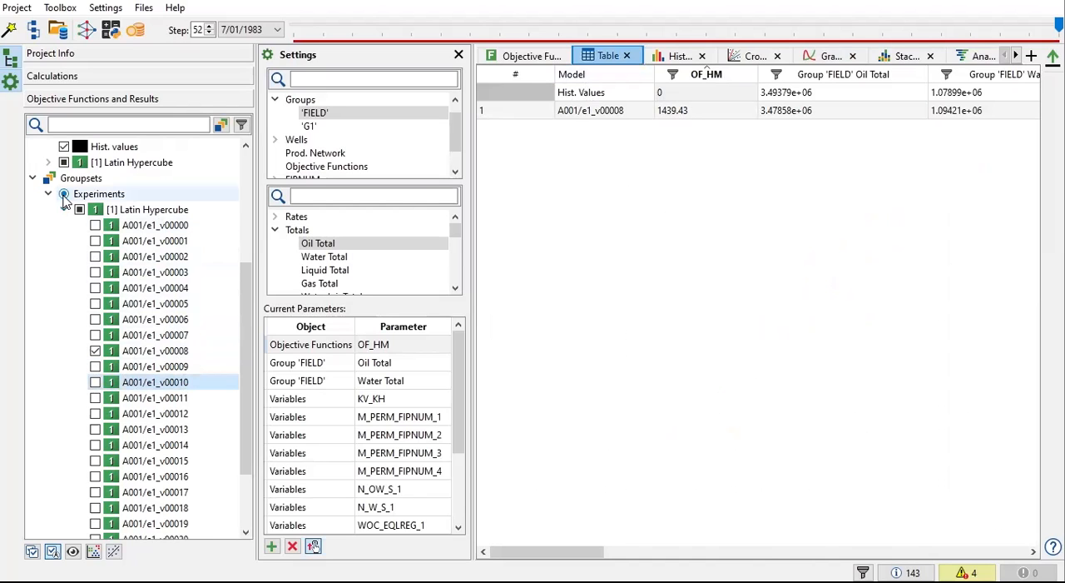
left_click(79, 209)
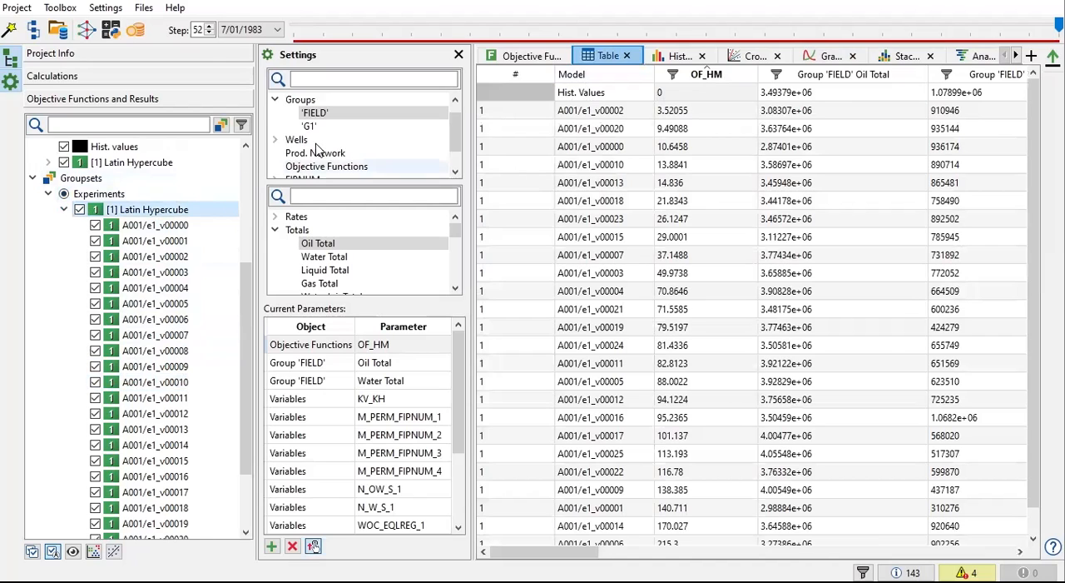
left_click(691, 79)
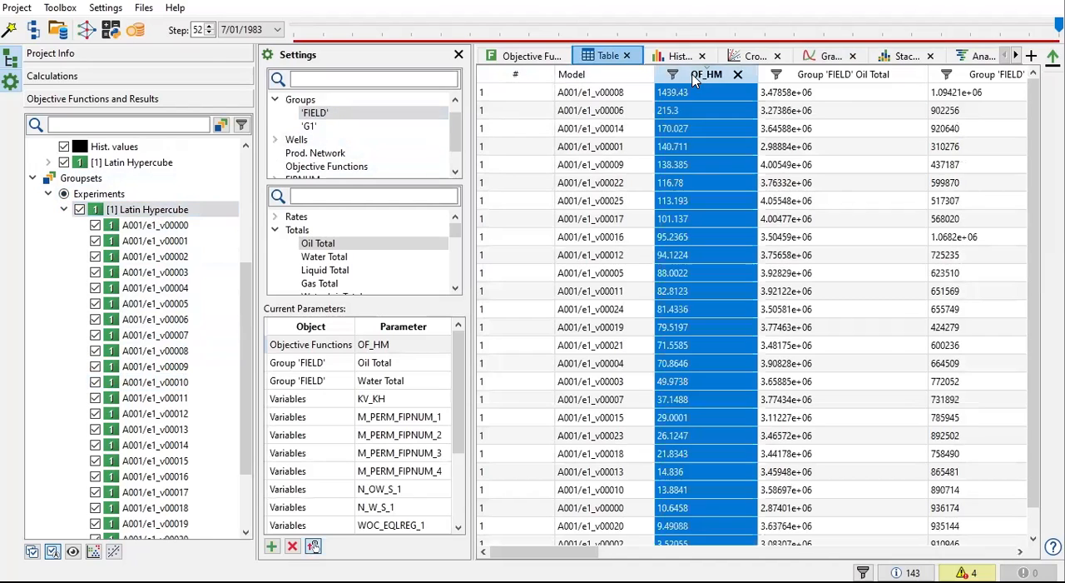
left_click(691, 79)
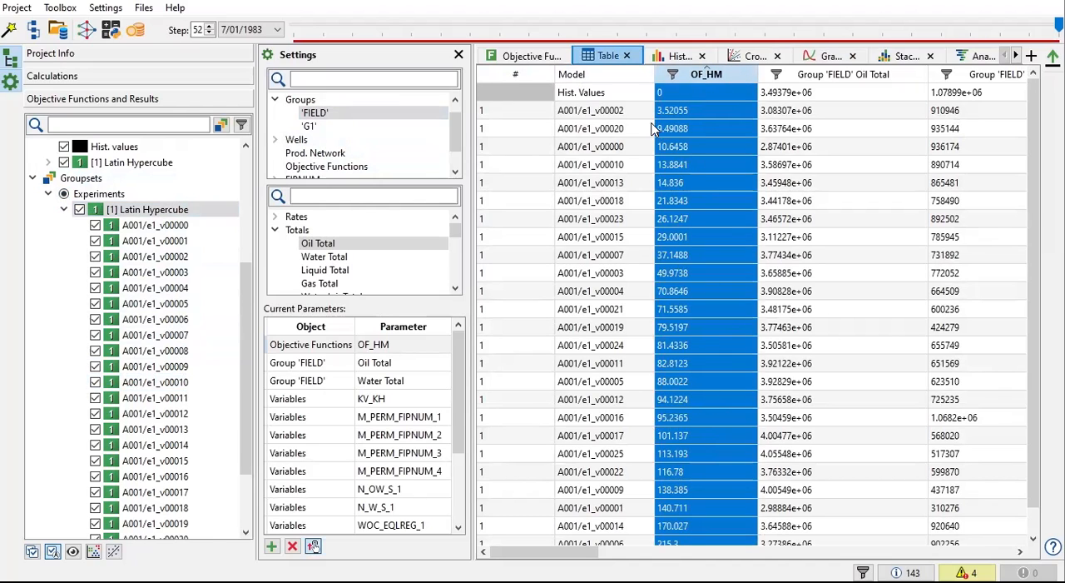
scroll(652, 410, "down", 1)
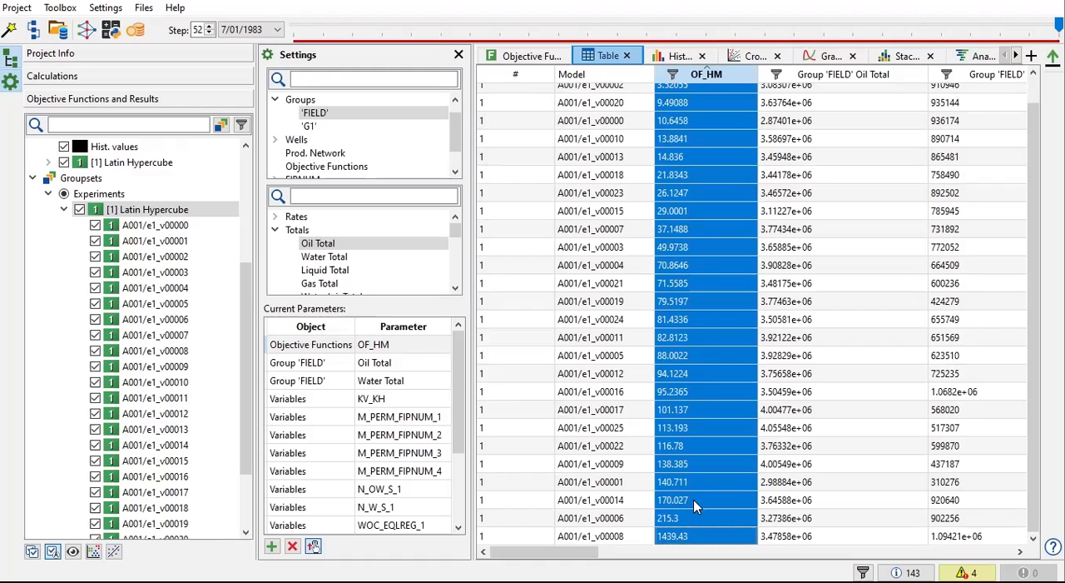
scroll(702, 203, "up", 1)
scroll(675, 287, "down", 1)
scroll(770, 523, "up", 1)
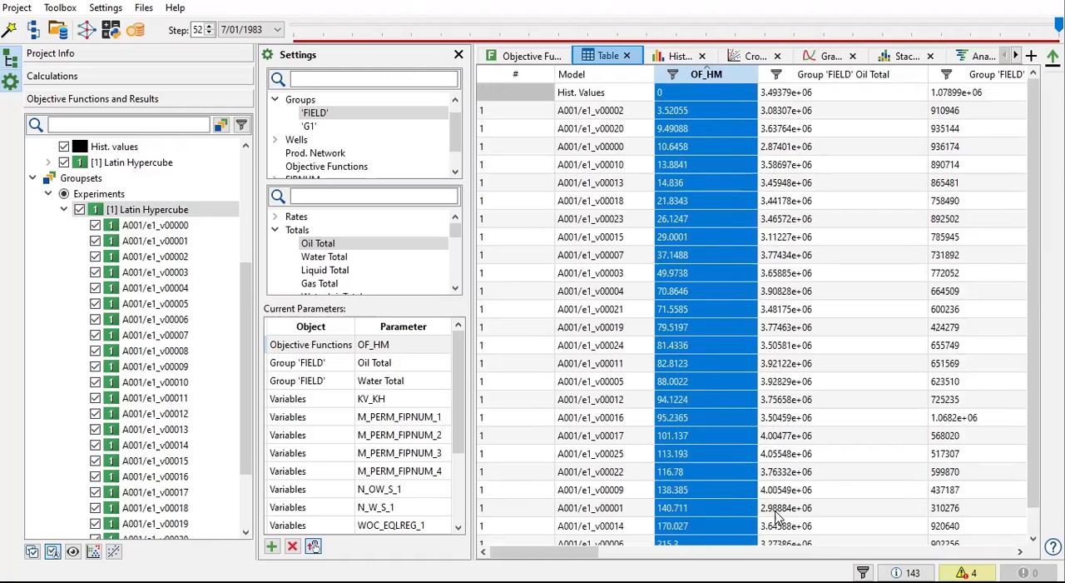
Step: Sort the results table by FIELD Oil Total and by FIELD Water Total to find the variants closest to the historical values
left_click(776, 75)
left_click(620, 319)
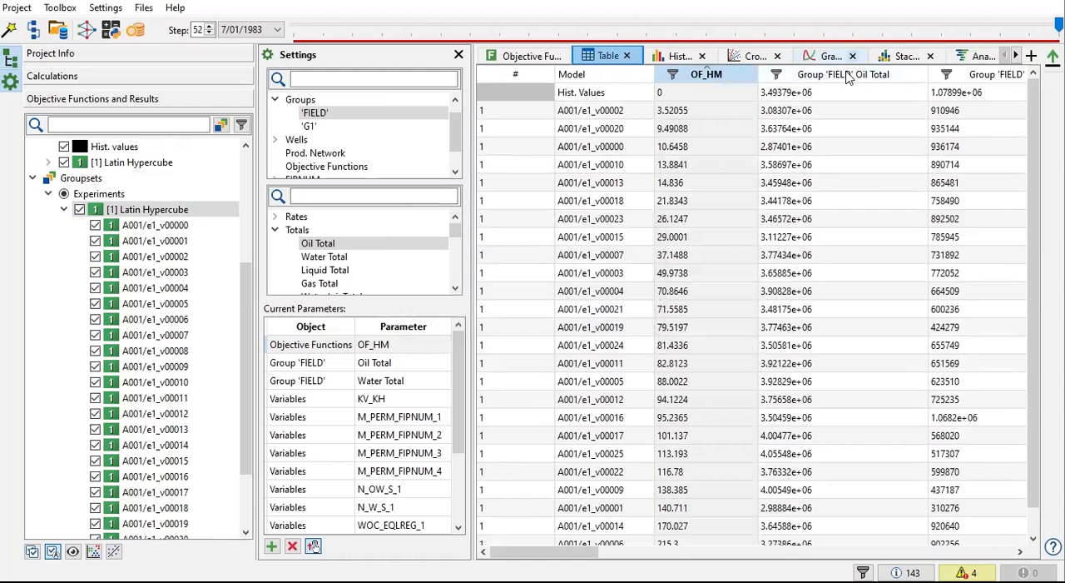
left_click(849, 74)
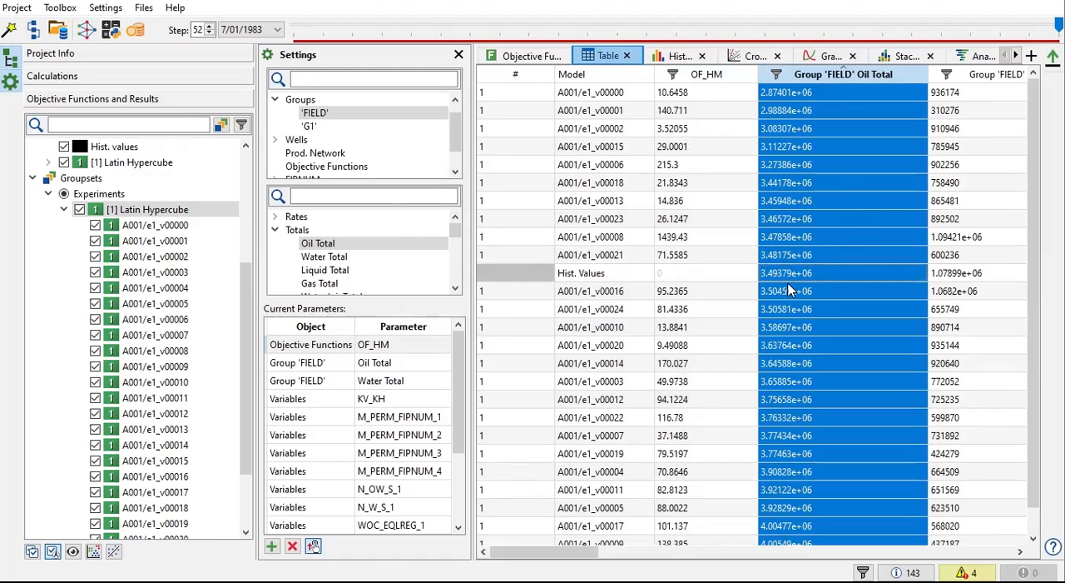
left_click(973, 74)
left_click_drag(571, 551, 552, 551)
scroll(583, 493, "down", 1)
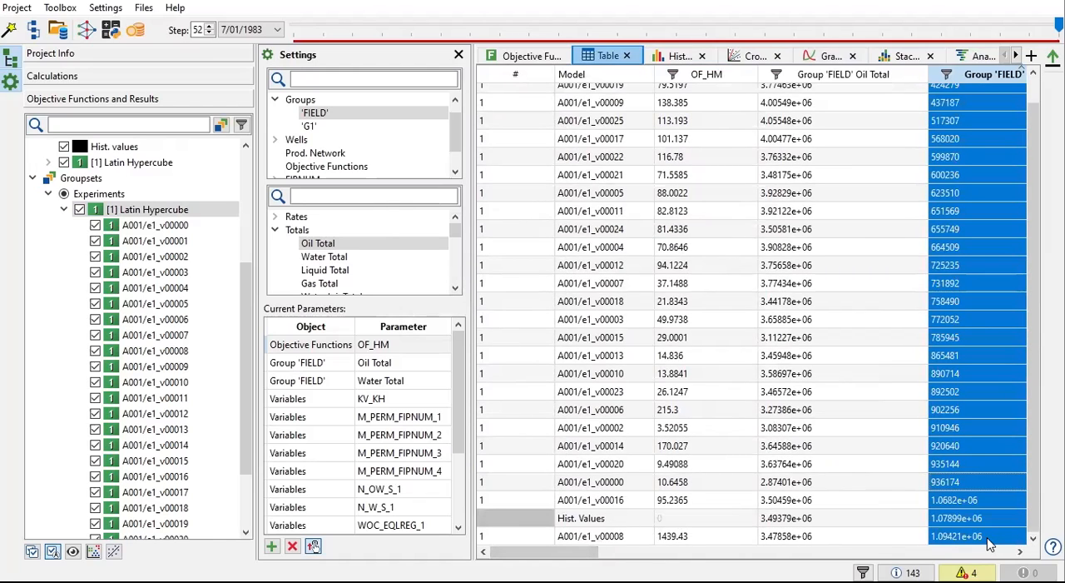
Step: Sort the results table by OF_HM in ascending order again and review the variants from lowest to highest
left_click(699, 77)
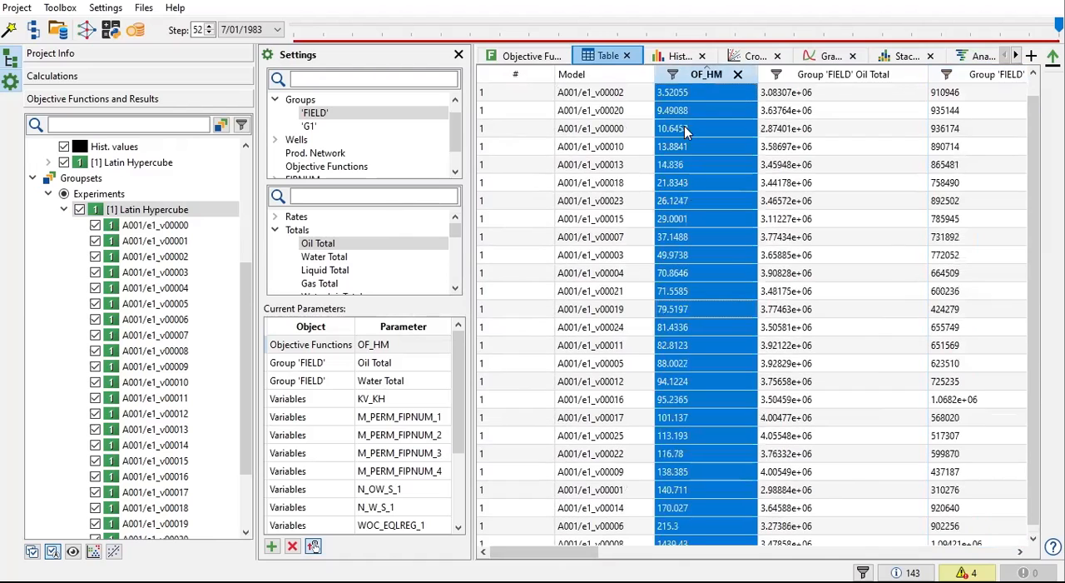
scroll(724, 260, "up", 1)
scroll(724, 259, "down", 1)
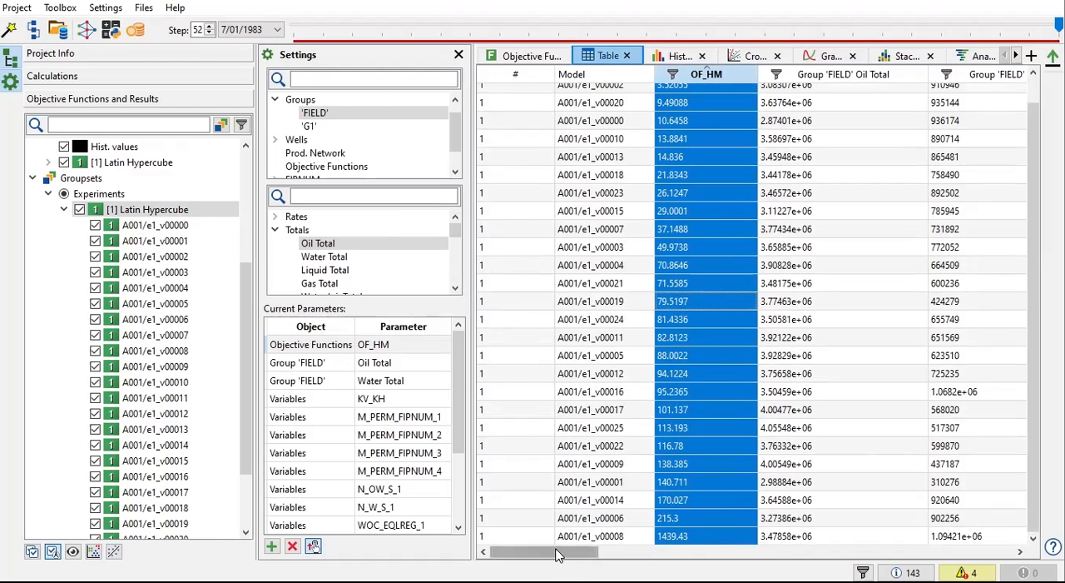
scroll(723, 336, "up", 1)
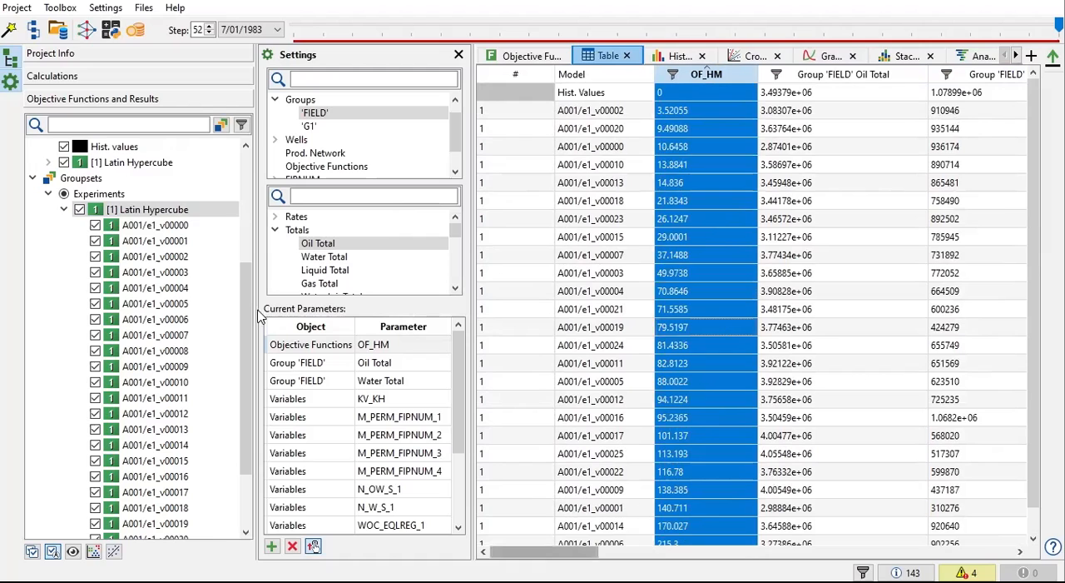
Step: Review the OF_HM definition, checking its History Matching, Quadratic function type and its Oil Total and Water Total term settings
scroll(131, 227, "up", 3)
scroll(131, 227, "up", 3)
left_click(89, 177)
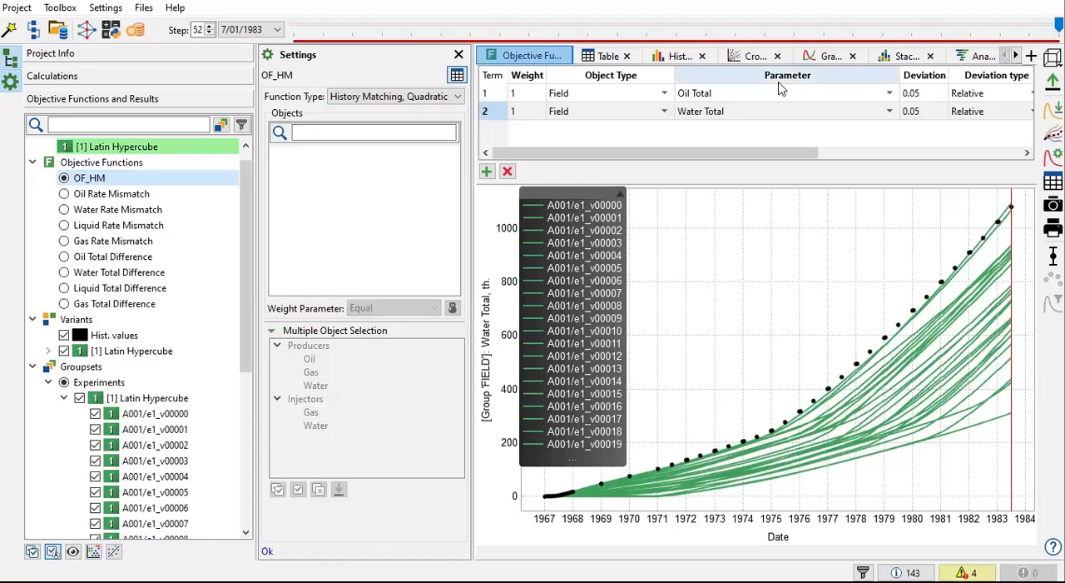
left_click(684, 110)
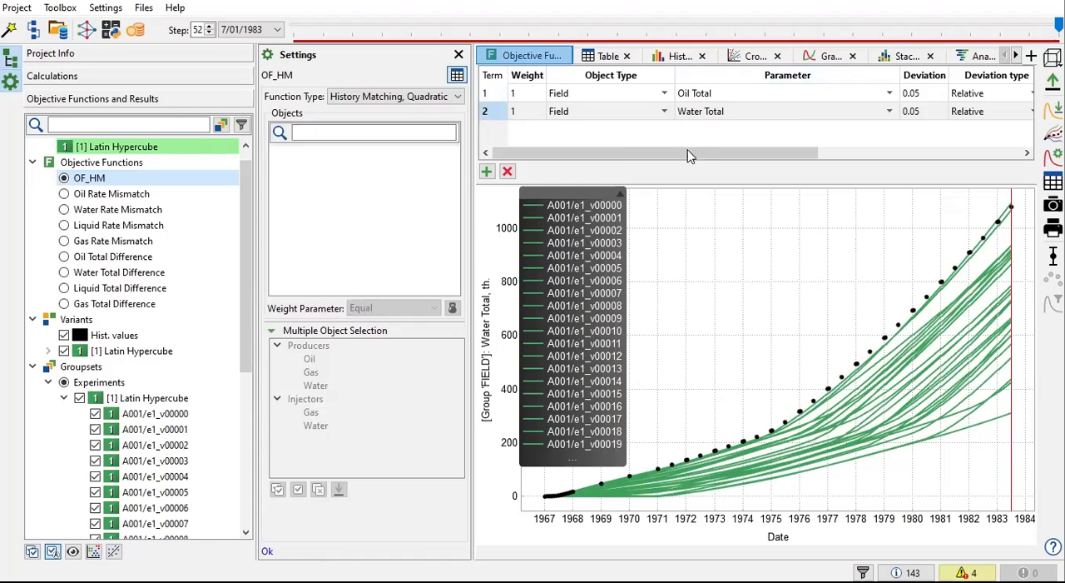
left_click(424, 96)
left_click(430, 113)
left_click_drag(537, 153, 592, 167)
Step: Clear all variants from the graph and plot Oil Total for only A001/e1_v00008 and A001/e1_v00016 against history
left_click(608, 56)
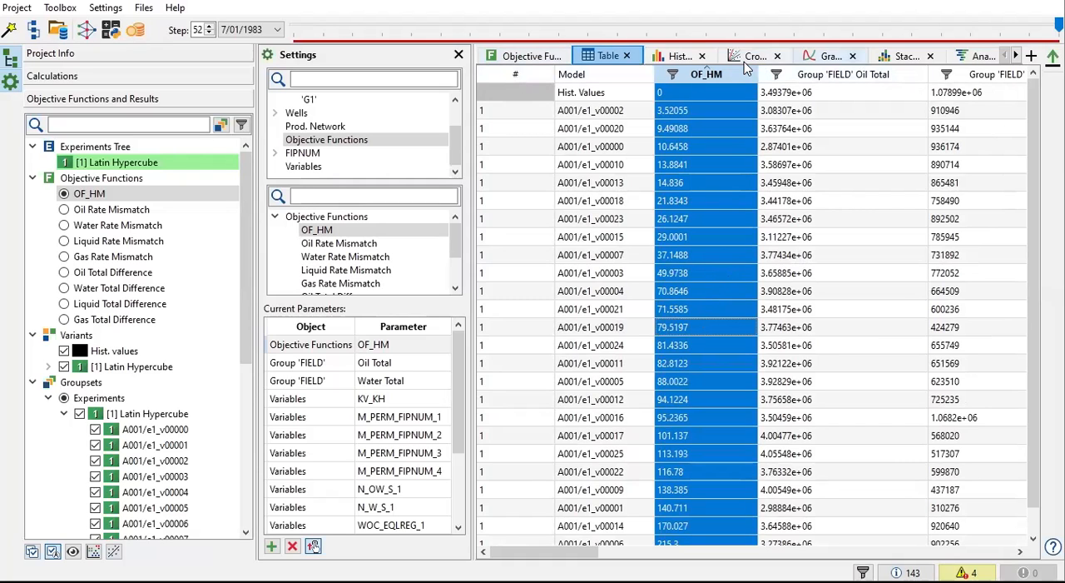
left_click(825, 56)
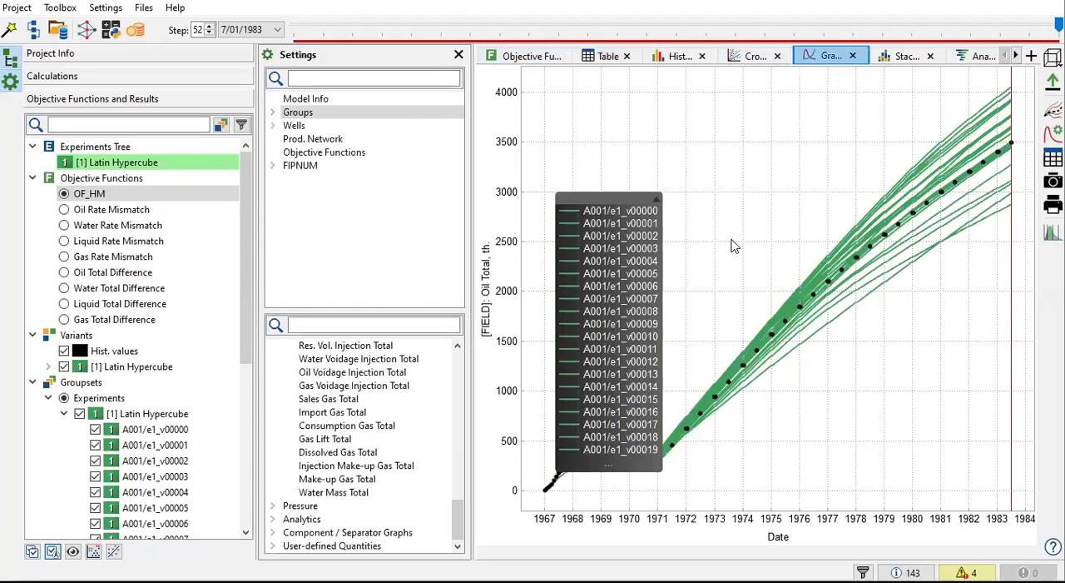
left_click(78, 415)
scroll(183, 383, "down", 4)
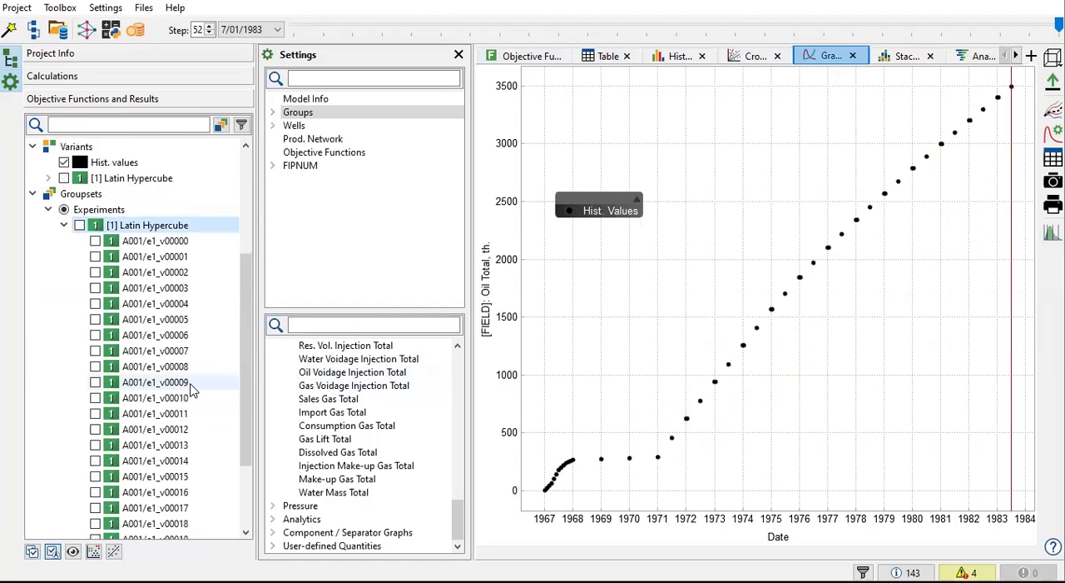
scroll(418, 409, "up", 5)
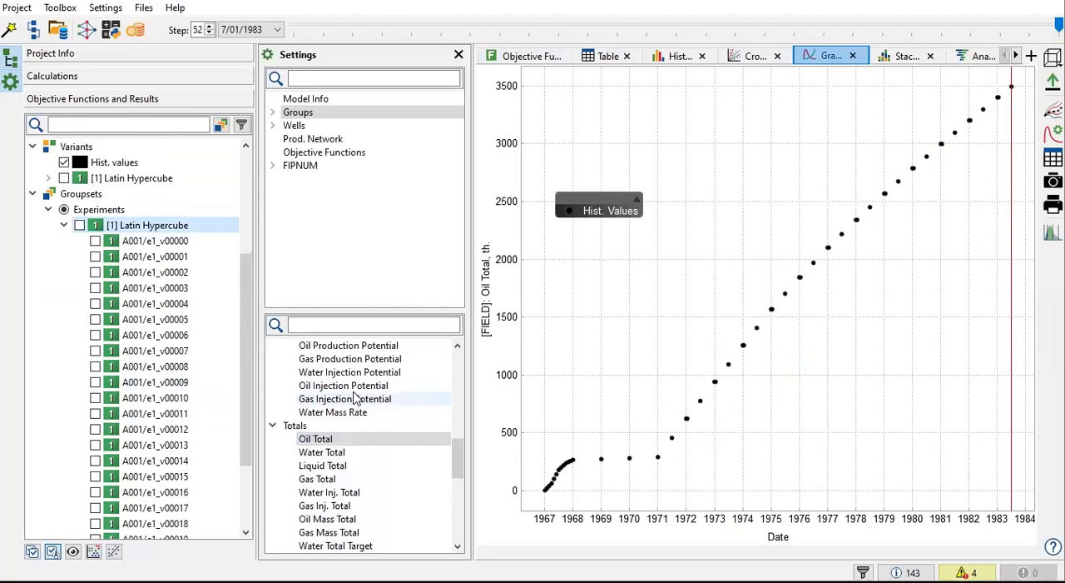
left_click(321, 439)
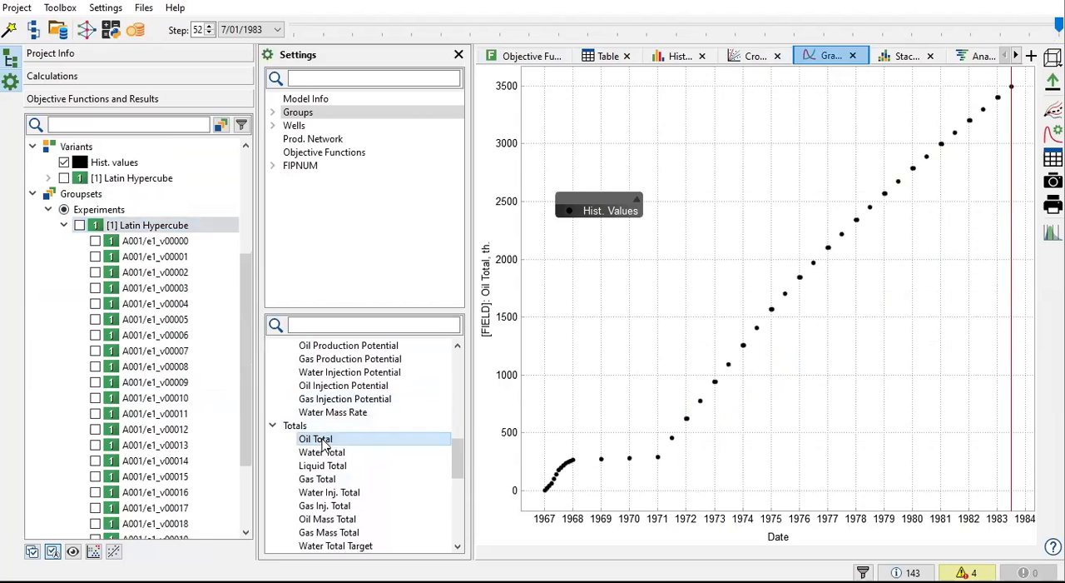
left_click(95, 366)
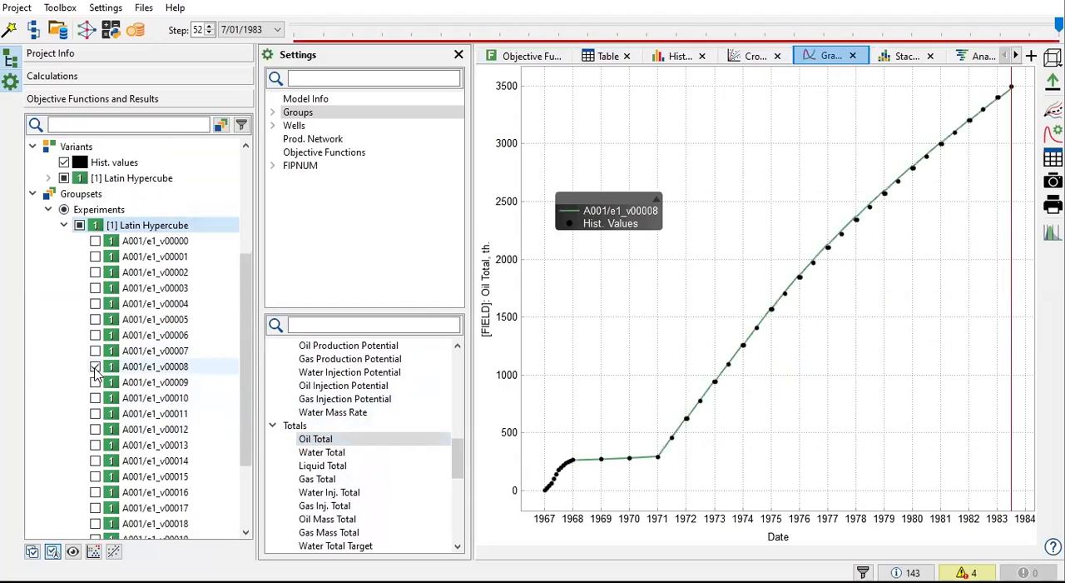
scroll(96, 374, "down", 2)
left_click(95, 382)
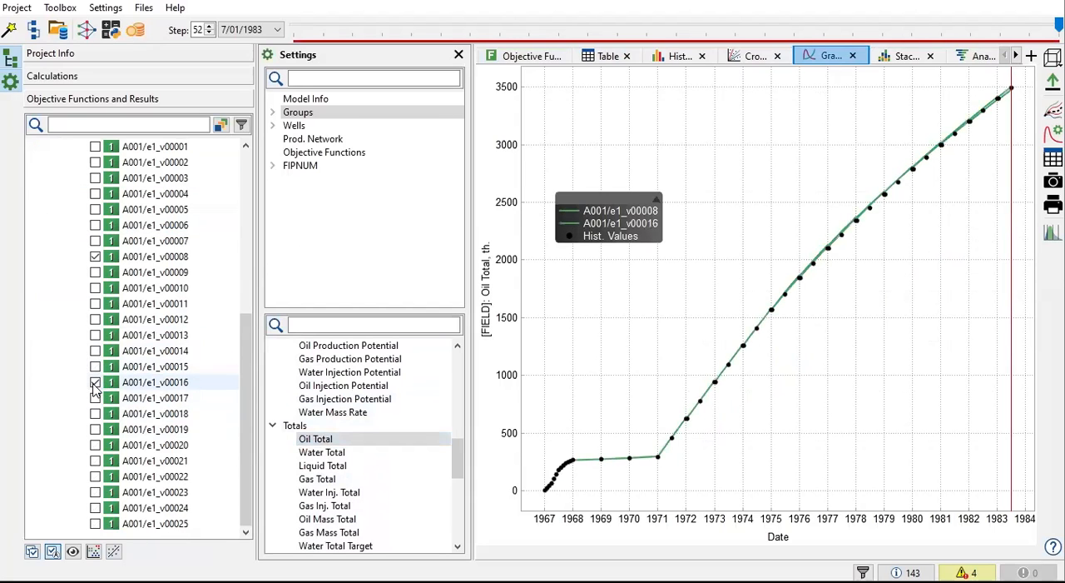
Step: Compare the Oil Total curves of A001/e1_v00008 and A001/e1_v00016 with history around January 1976, briefly hiding and reshowing each variant
scroll(804, 274, "up", 6)
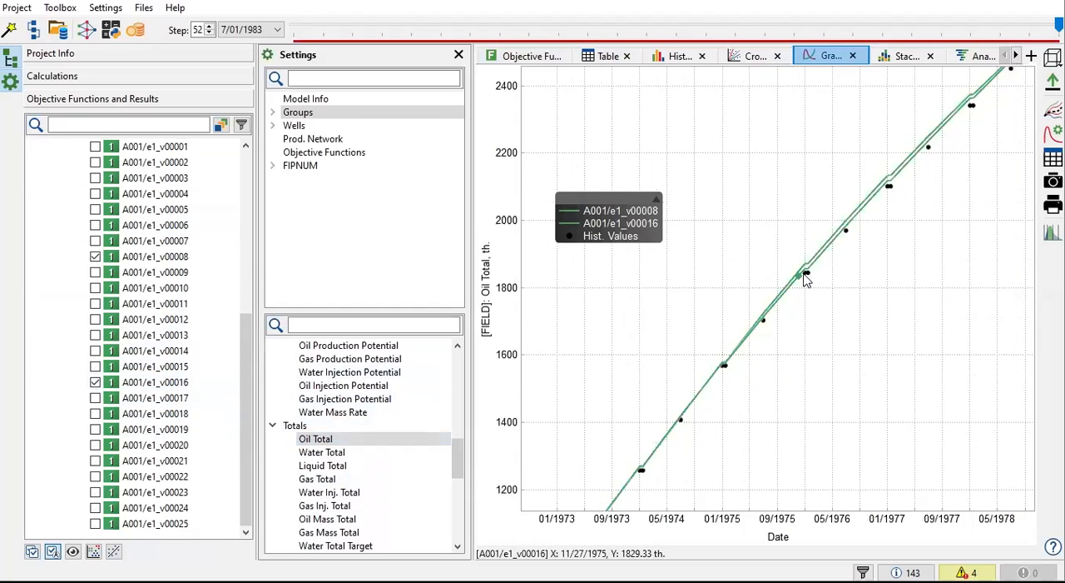
scroll(807, 279, "down", 2)
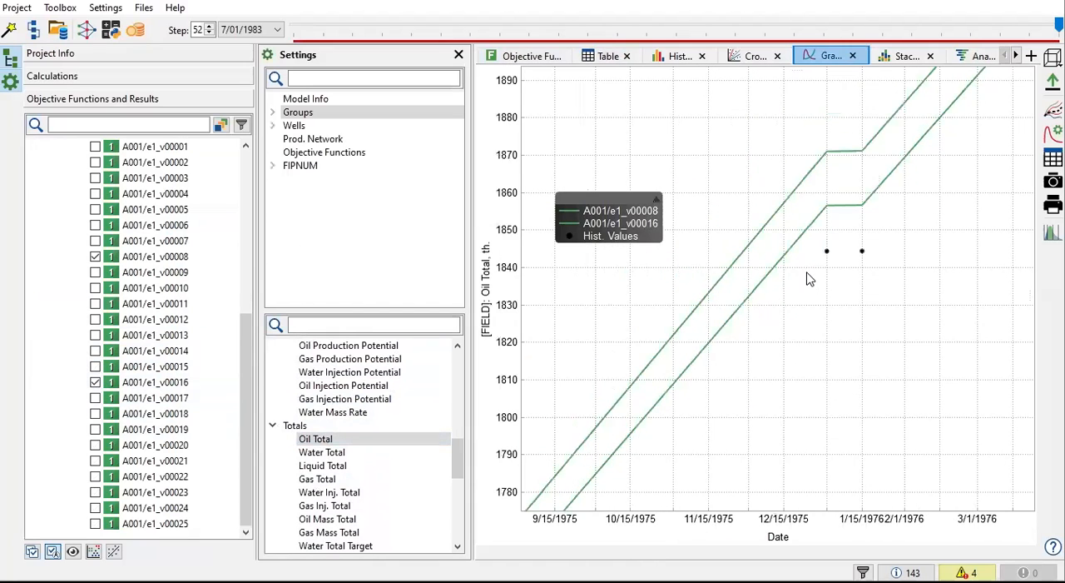
right_click(720, 280)
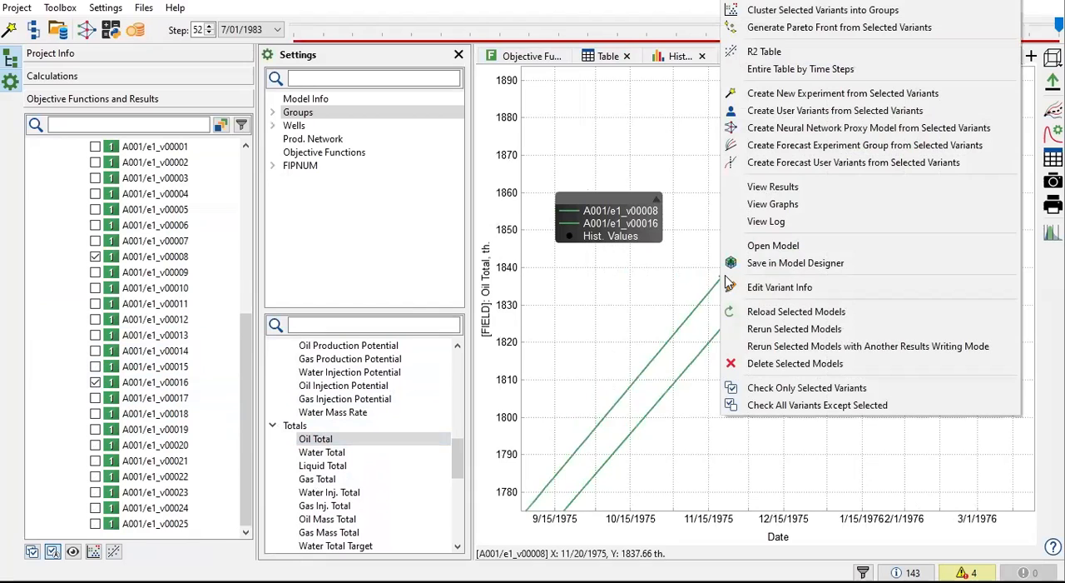
left_click(734, 447)
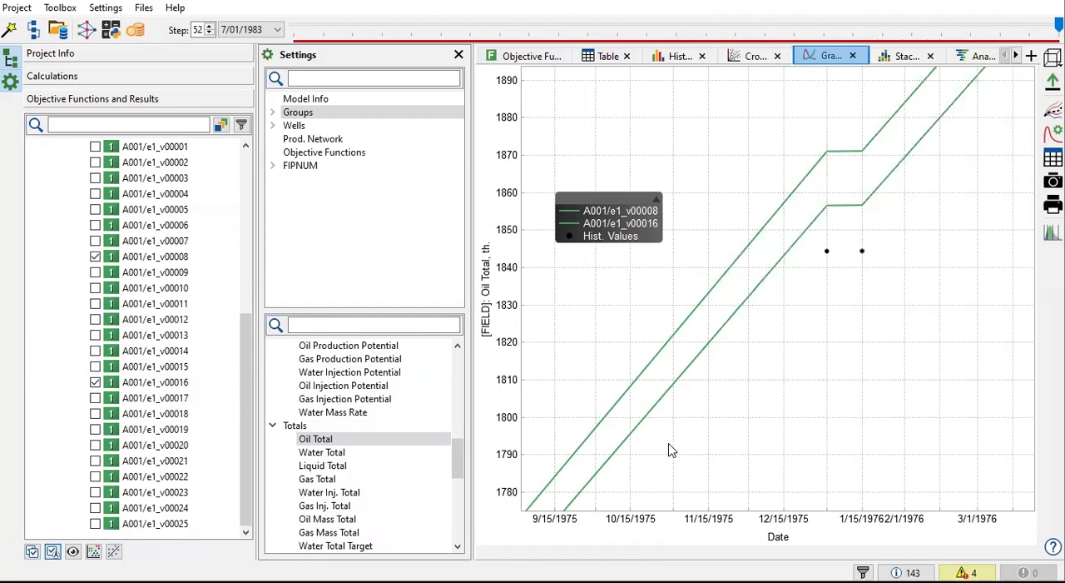
scroll(673, 449, "down", 2)
left_click(95, 383)
left_click(95, 383)
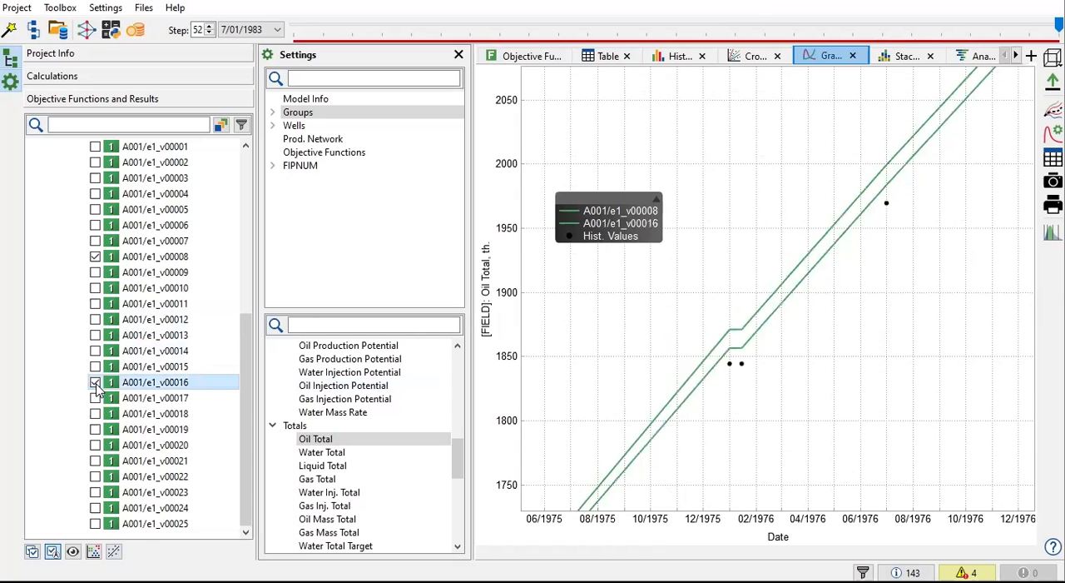
left_click(96, 384)
left_click(95, 385)
left_click(96, 384)
left_click(95, 385)
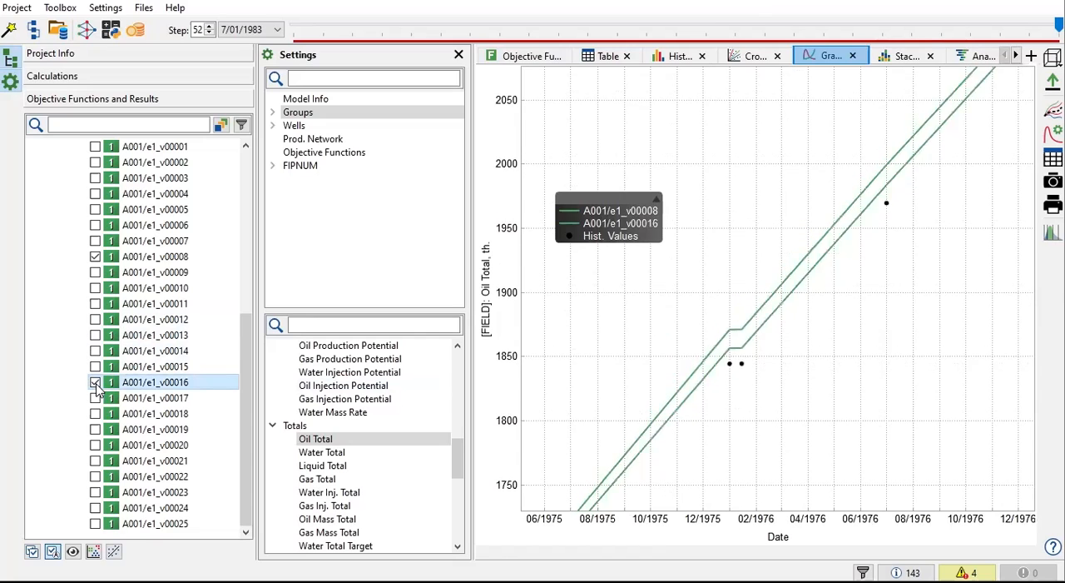
left_click(95, 258)
left_click(95, 257)
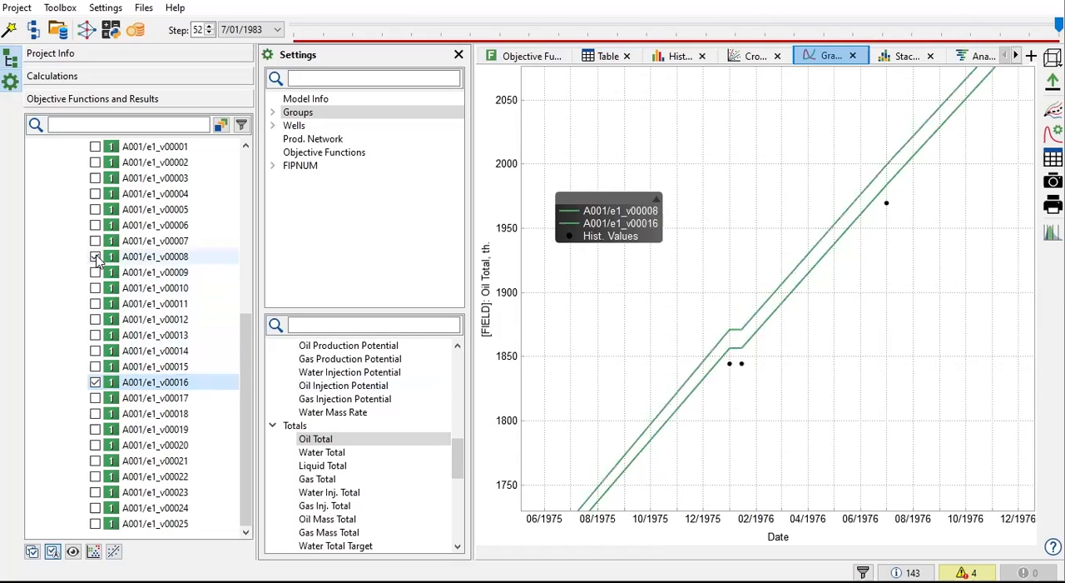
Step: Switch the graph to Water Total and briefly hide and reshow A001/e1_v00016 to compare it with A001/e1_v00008
left_click(314, 456)
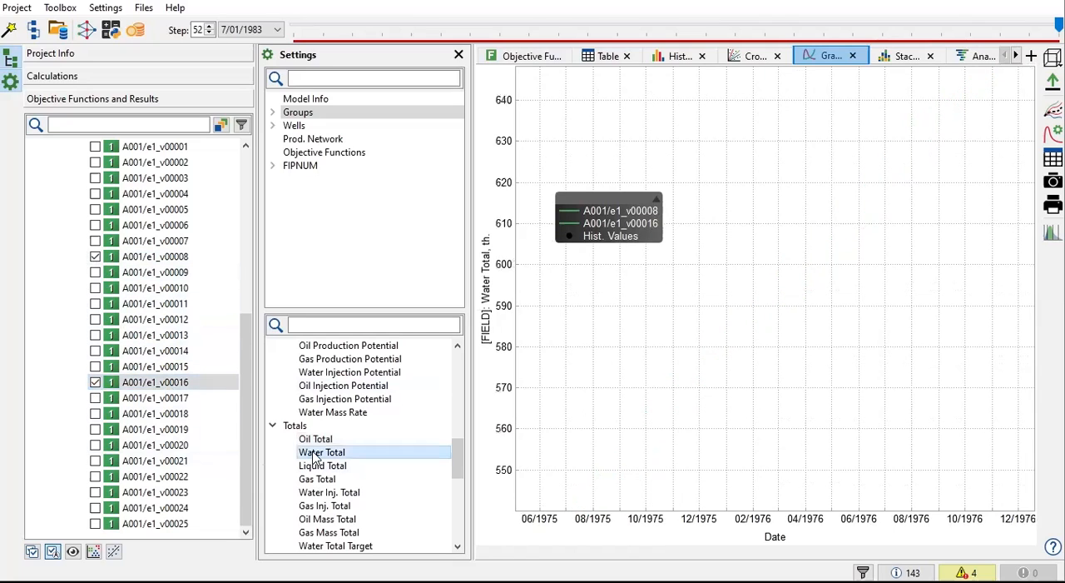
left_click(95, 383)
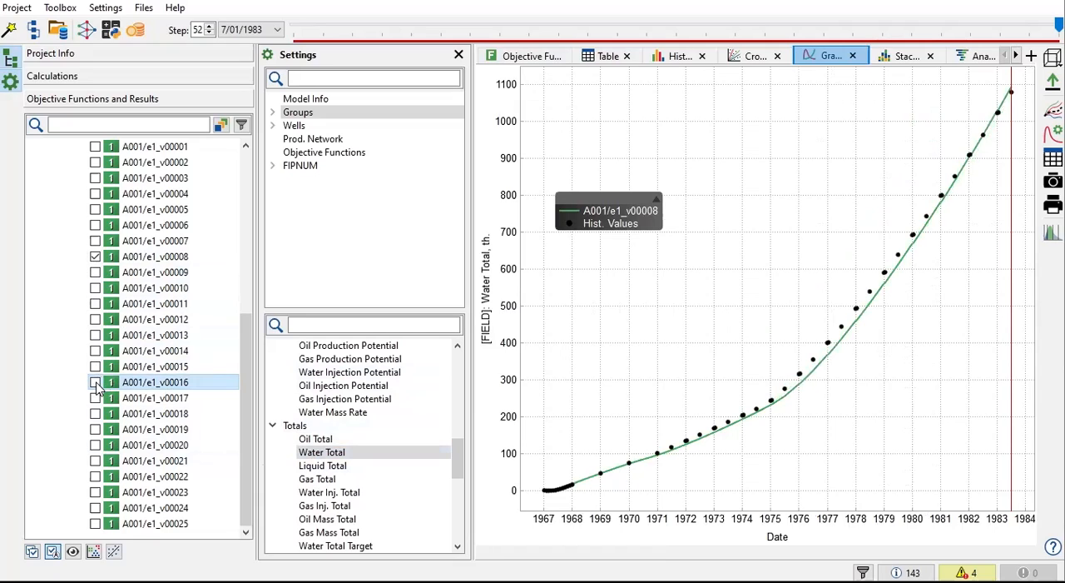
left_click(96, 383)
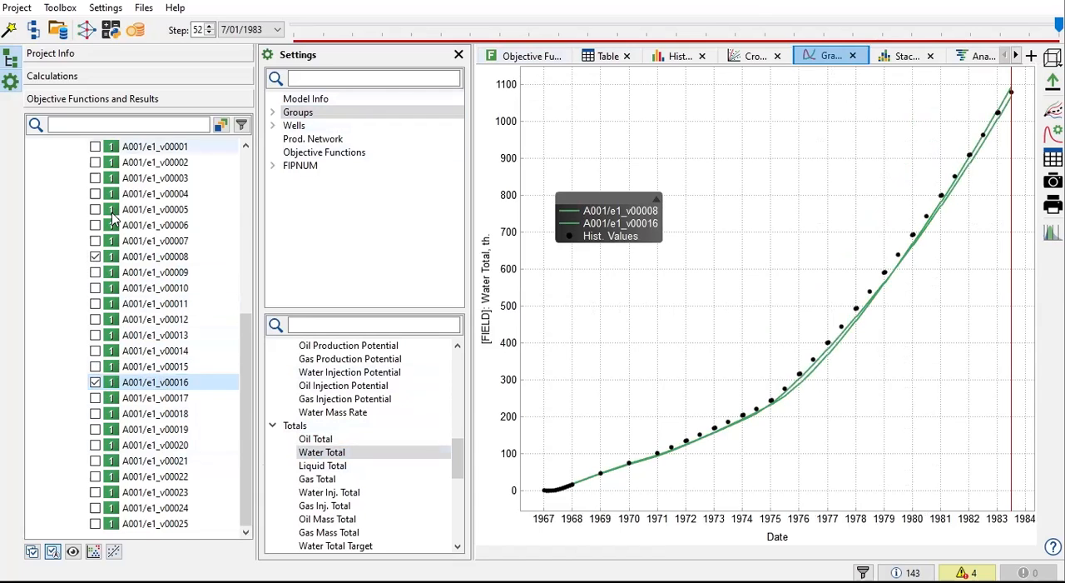
Step: Select all Latin Hypercube variants again and sort the results table by OF_HM in descending and then ascending order
scroll(83, 228, "up", 3)
left_click(79, 256)
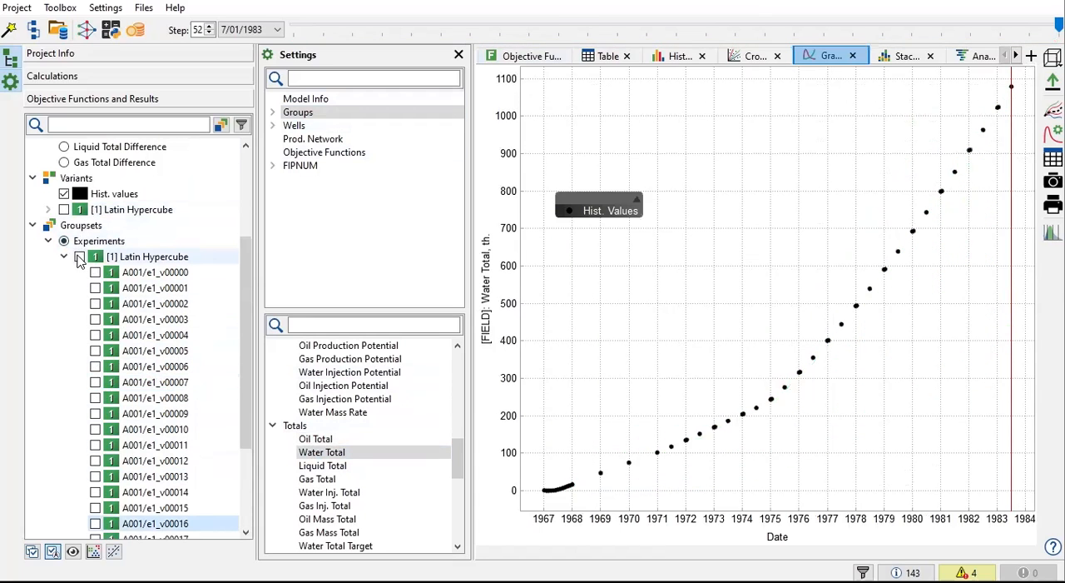
left_click(602, 59)
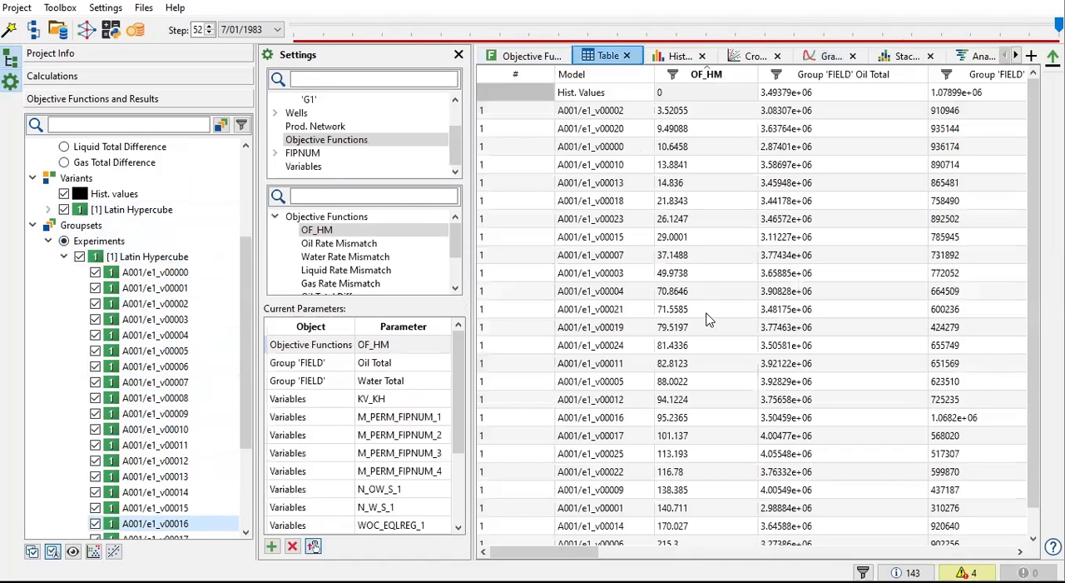
left_click(713, 75)
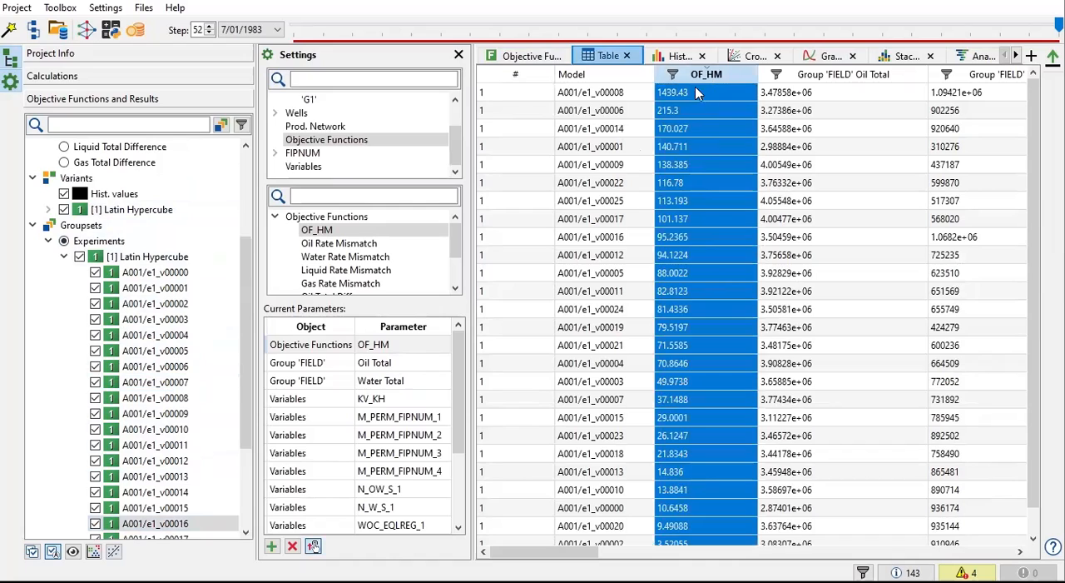
left_click(695, 78)
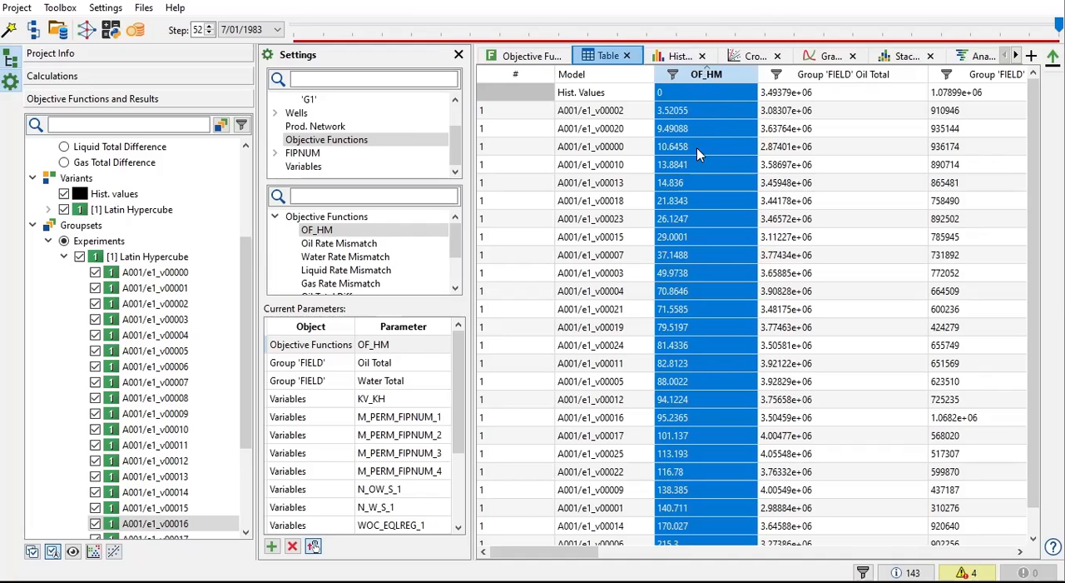
Step: Sort the results table by field Oil Total and compare A001/e1_v00008 and A001/e1_v00016 with the historical values
scroll(709, 187, "down", 1)
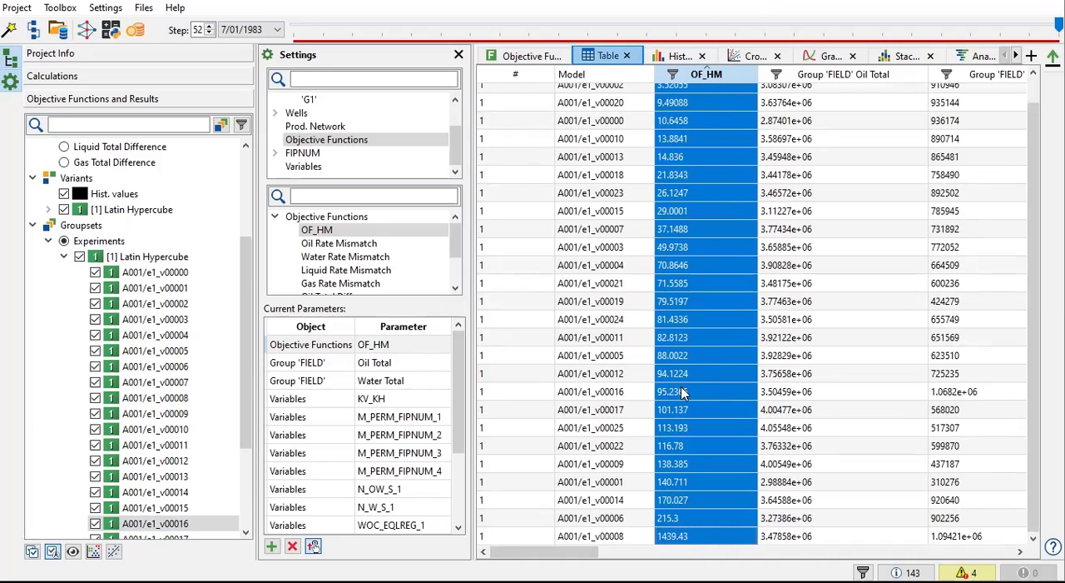
scroll(682, 391, "up", 1)
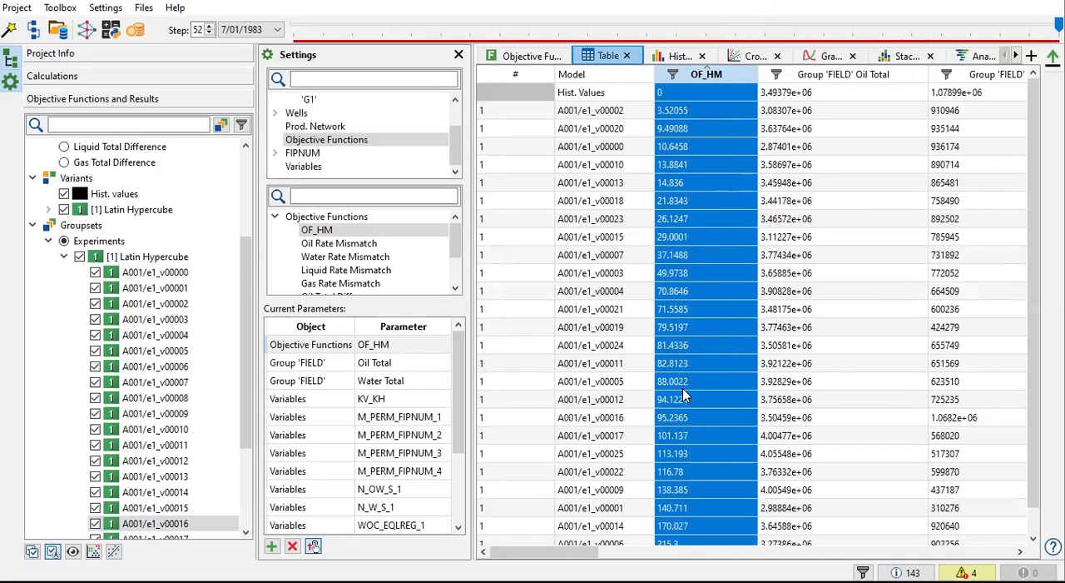
left_click(869, 75)
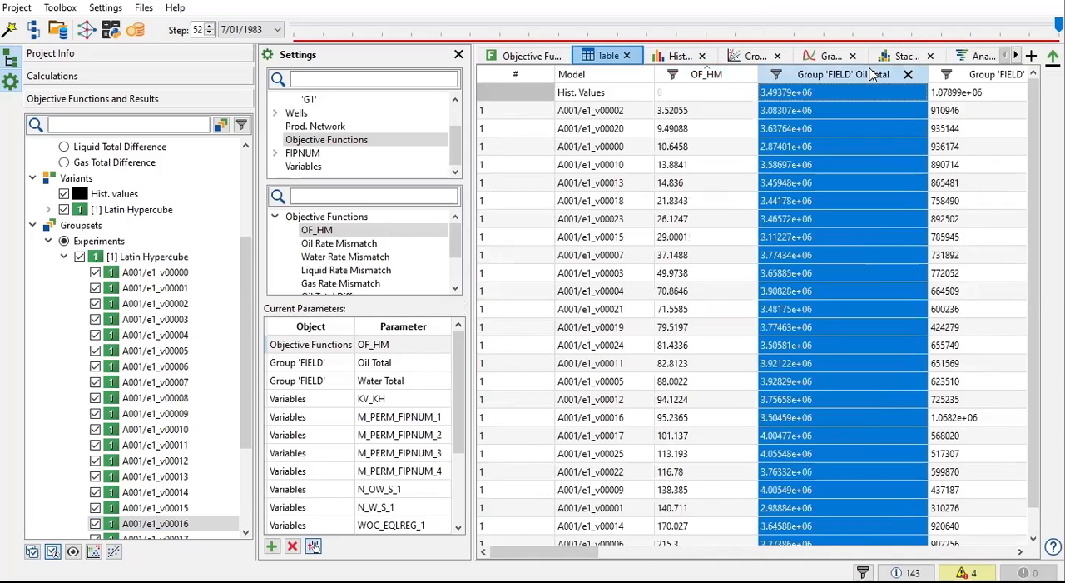
left_click(870, 75)
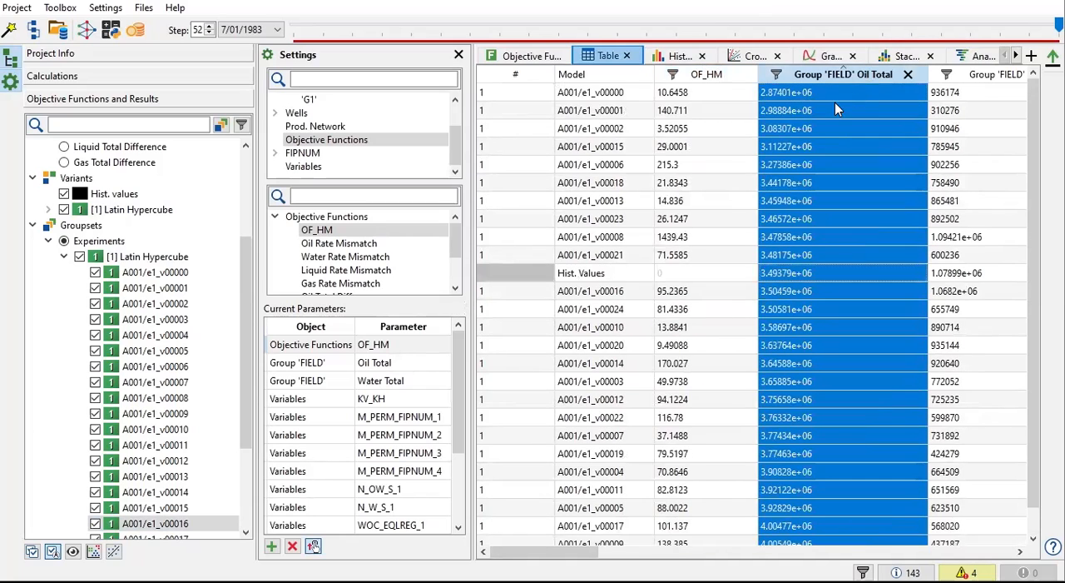
left_click(628, 239)
left_click(632, 293)
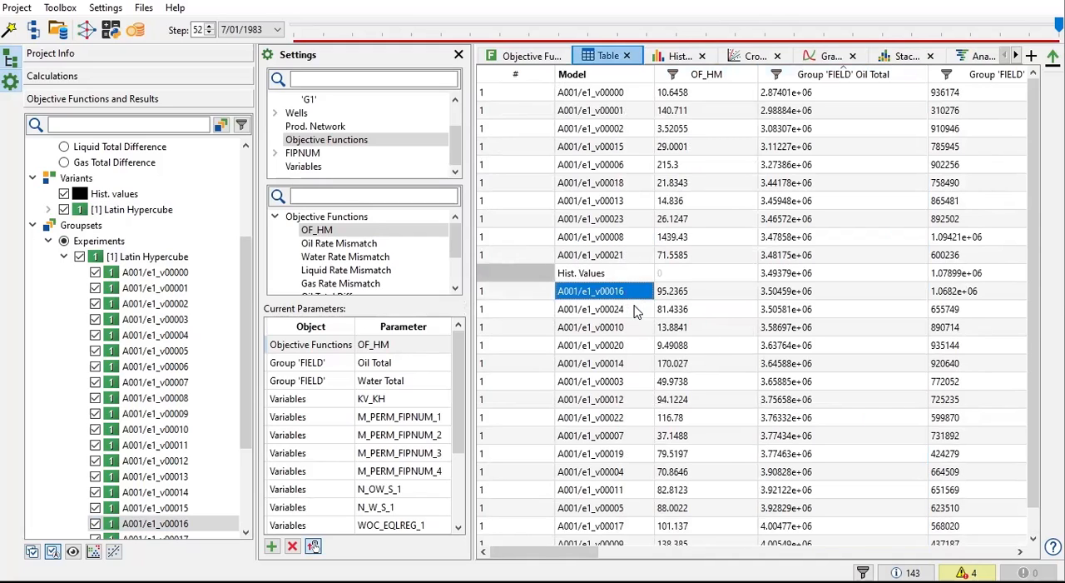
left_click(574, 282)
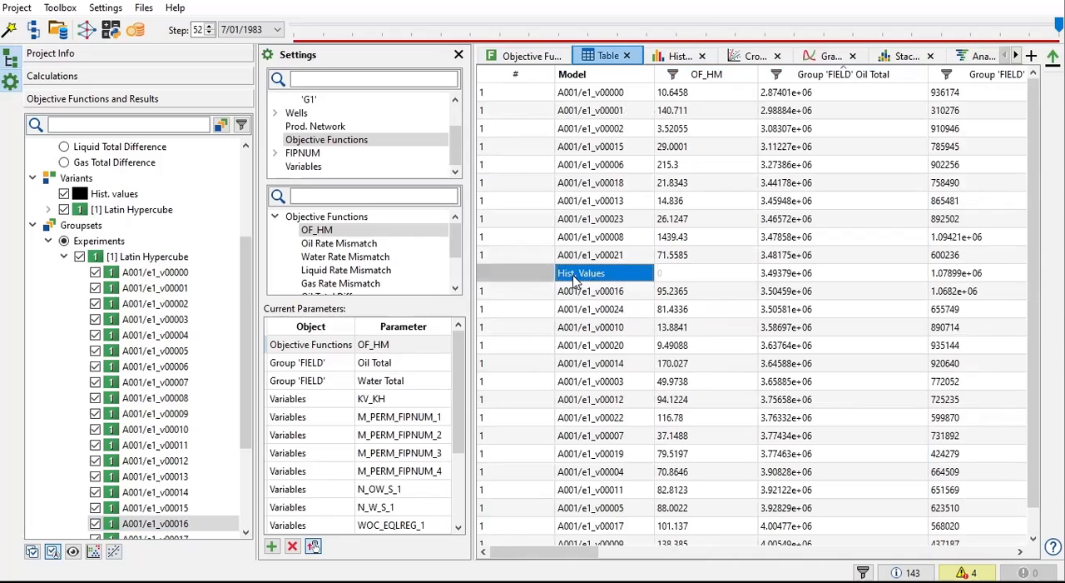
Step: Sort the table by field Water Total, compare A001/e1_v00008 and A001/e1_v00016 with history, and restore the ascending OF_HM order
left_click(994, 75)
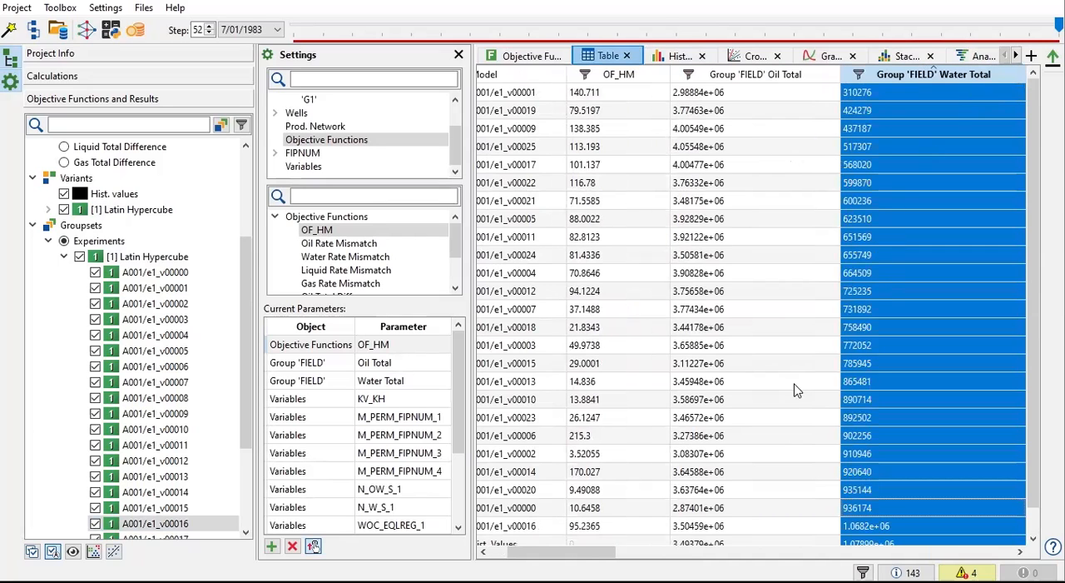
scroll(798, 391, "down", 2)
left_click_drag(521, 553, 500, 552)
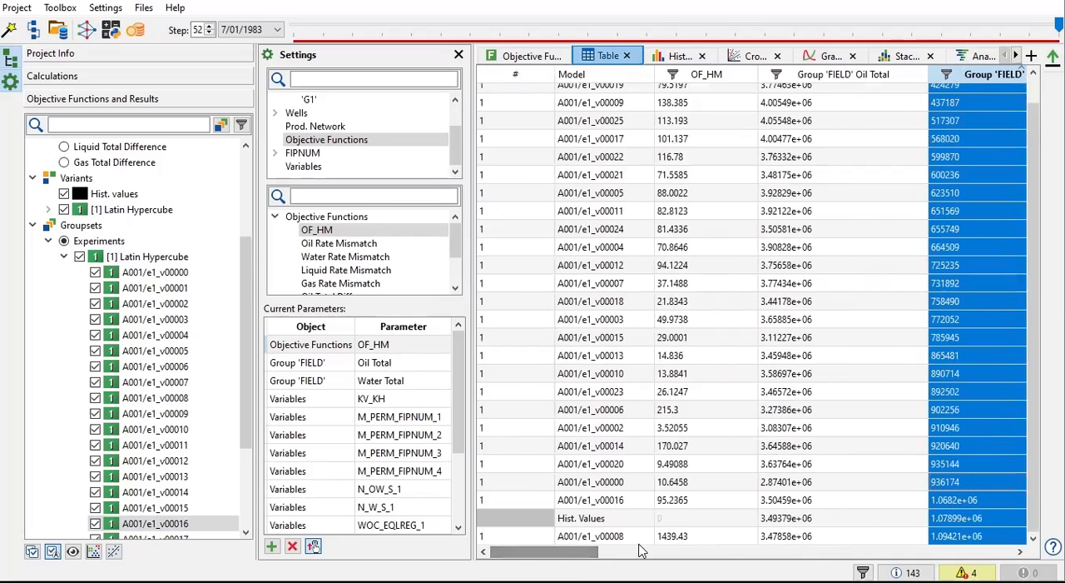
left_click(677, 536)
left_click(702, 503)
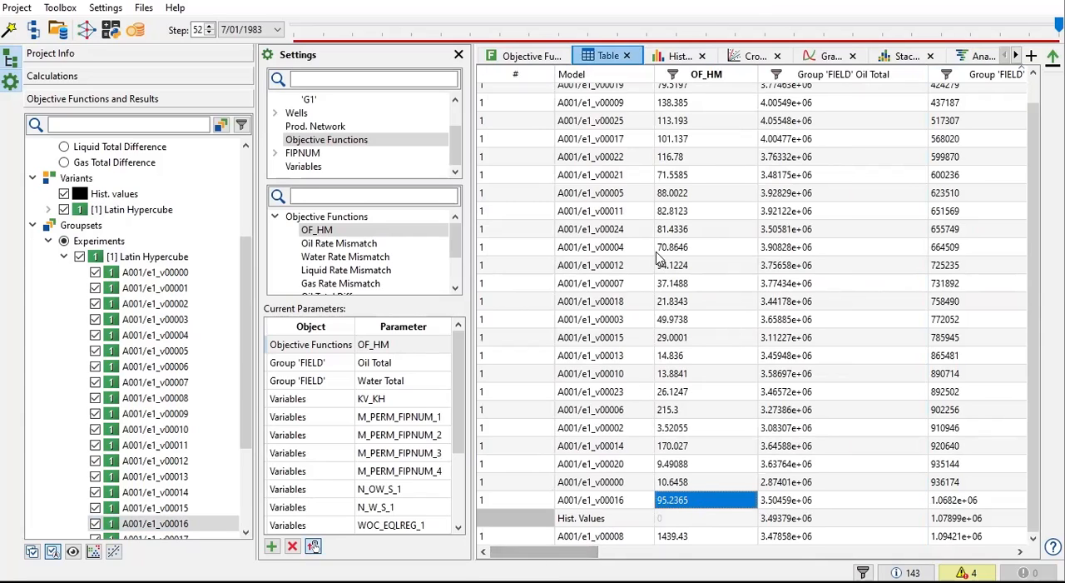
scroll(658, 258, "up", 1)
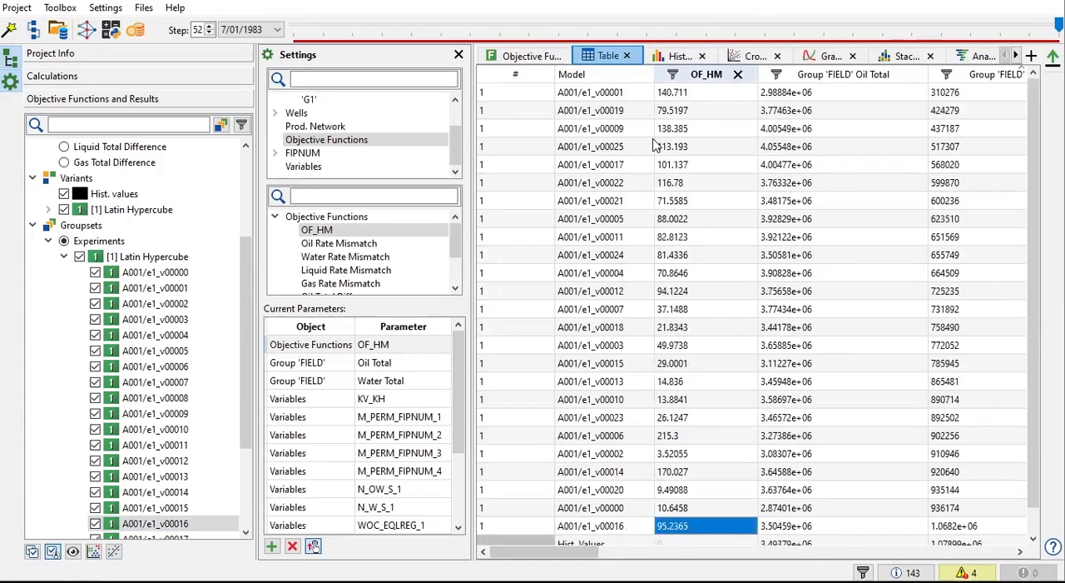
left_click(689, 77)
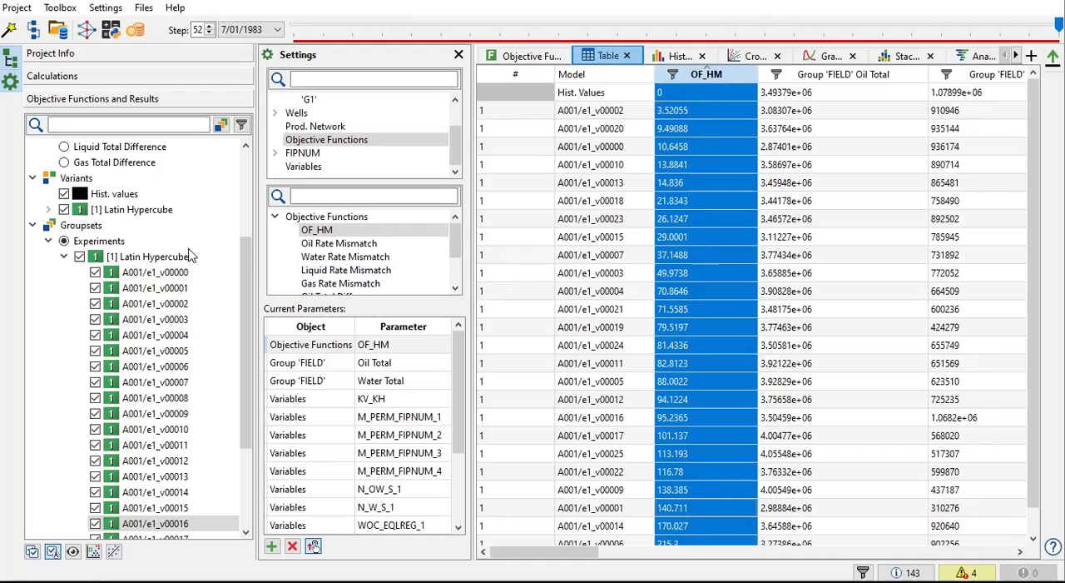
Step: Change the deviation type of both OF_HM terms, field Oil Total and Water Total, to Absolute
scroll(190, 256, "up", 3)
left_click(91, 178)
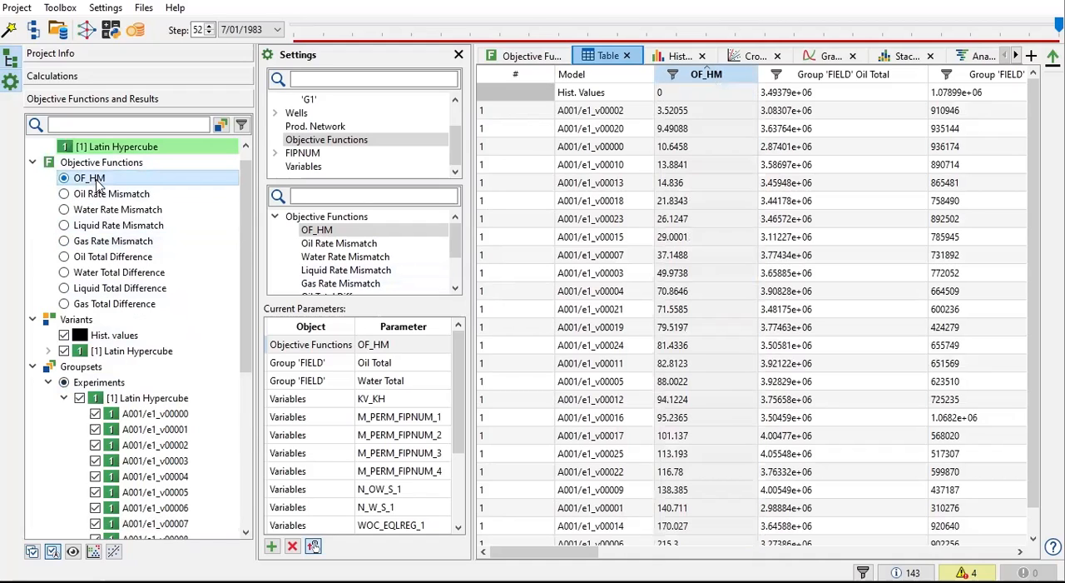
left_click(529, 56)
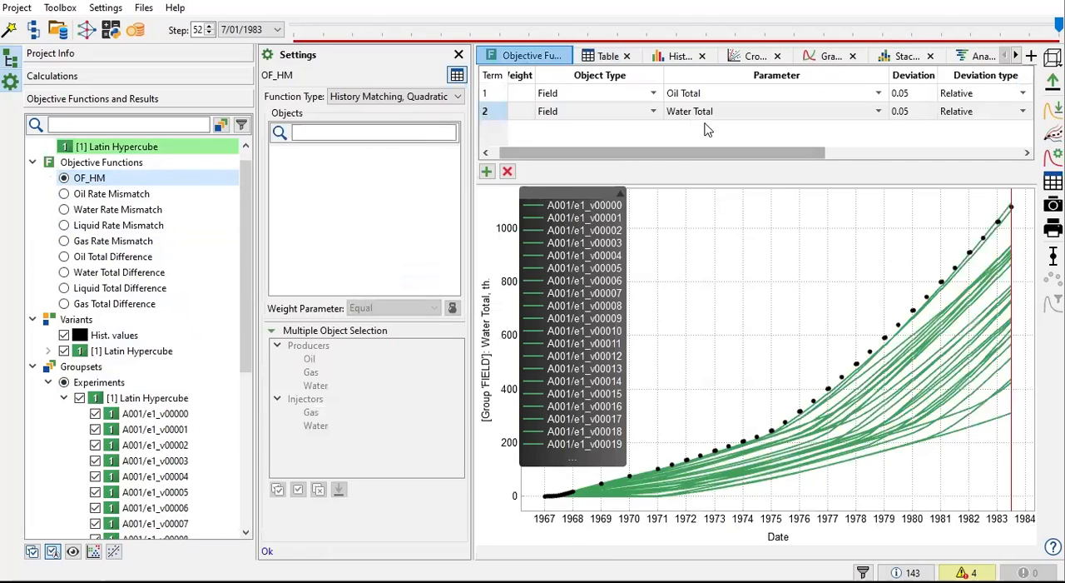
left_click_drag(809, 154, 888, 112)
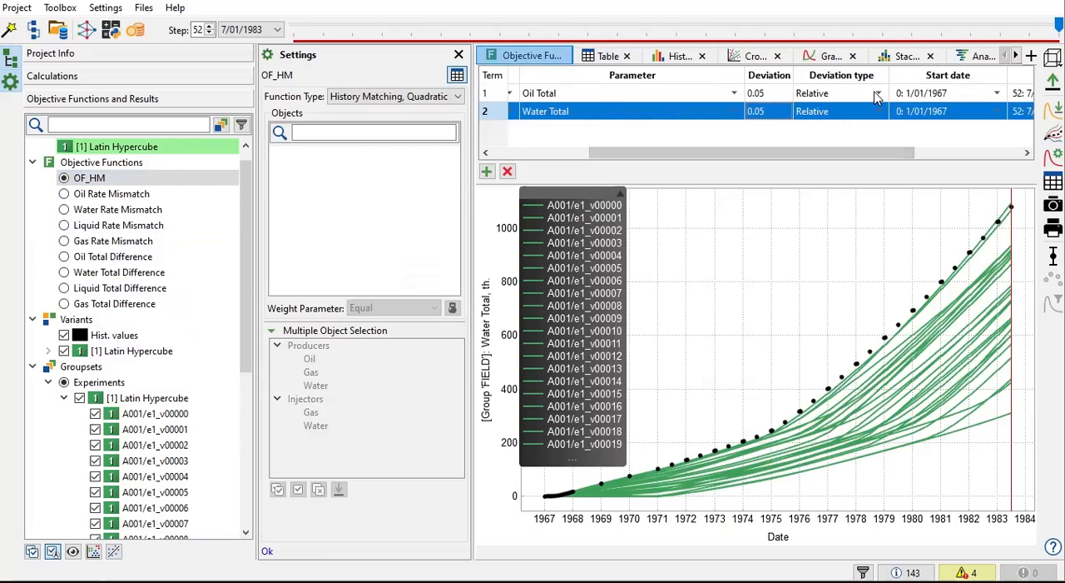
left_click(876, 97)
left_click(858, 118)
left_click(857, 113)
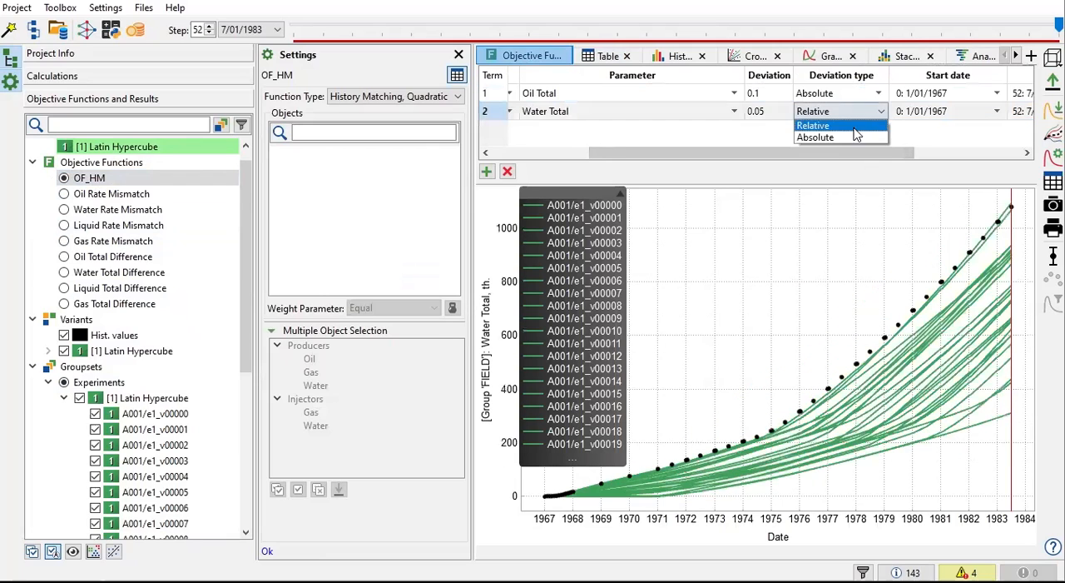
left_click(844, 138)
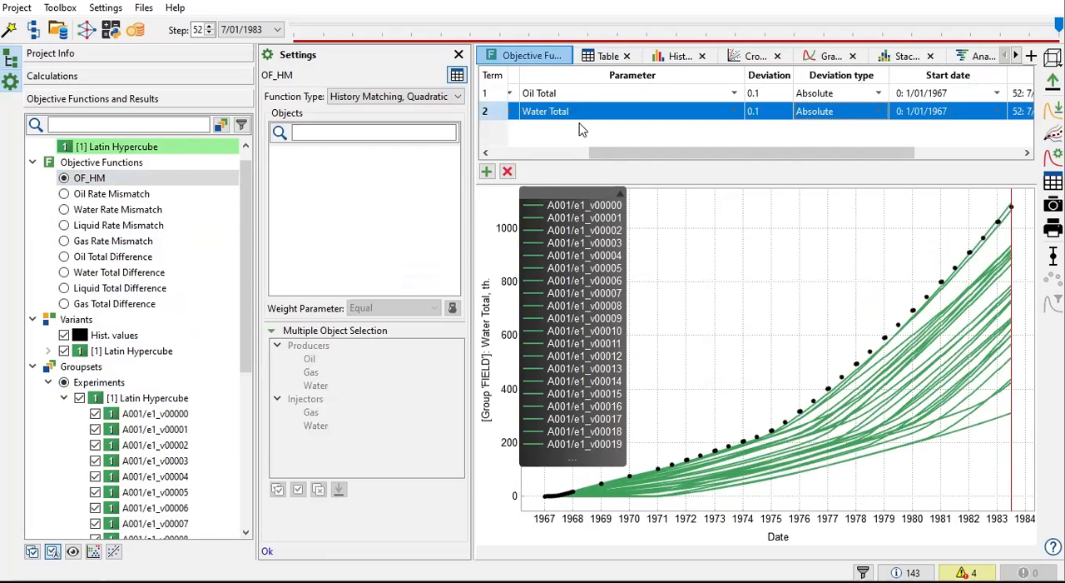
Step: Re-sort the results table by OF_HM in ascending order and check the ranking of A001/e1_v00016 and A001/e1_v00008
left_click(593, 58)
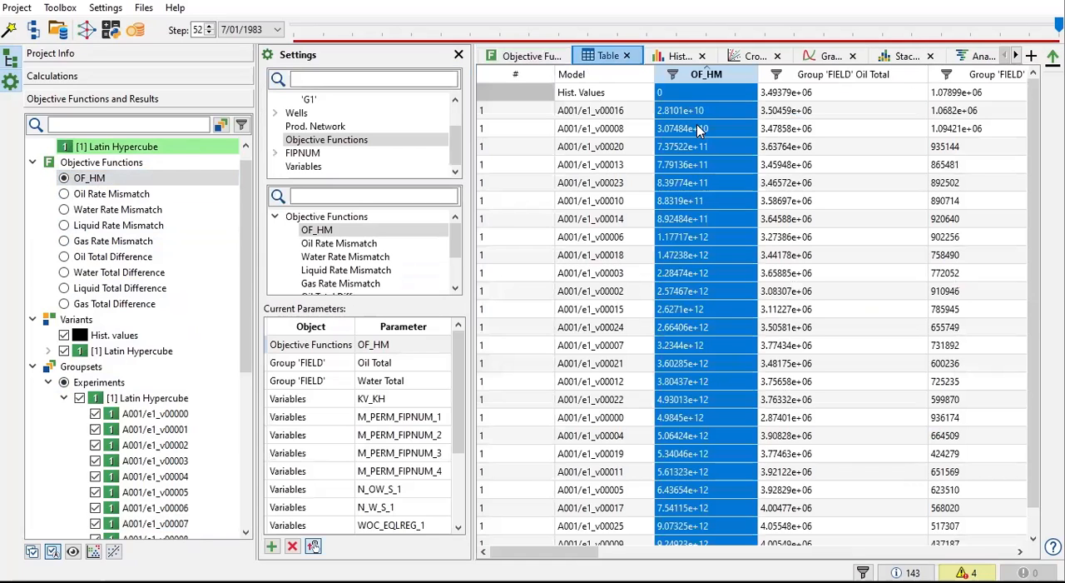
left_click(714, 74)
left_click(714, 75)
left_click(618, 115)
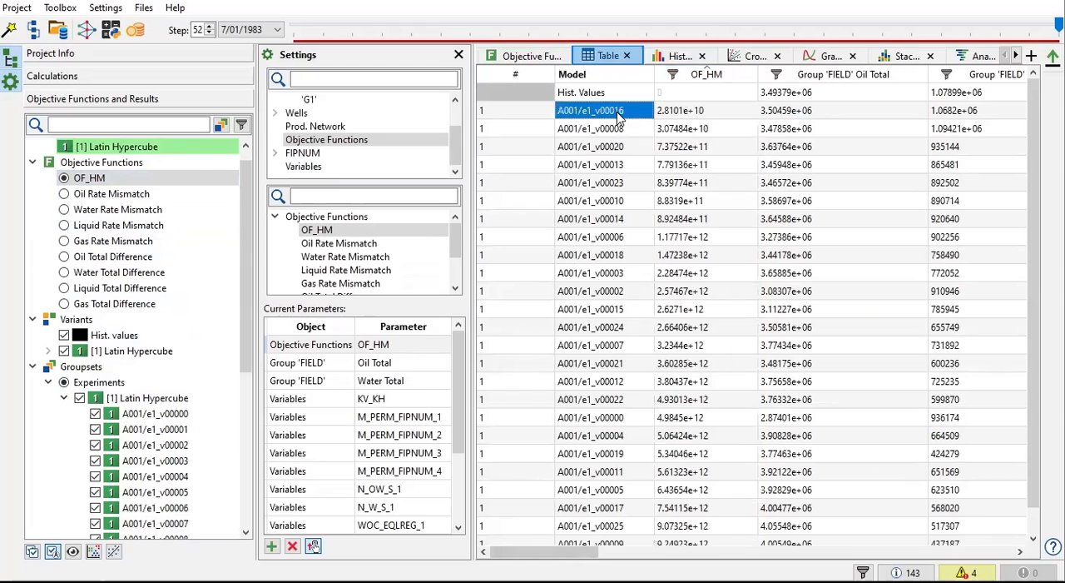
left_click(622, 135)
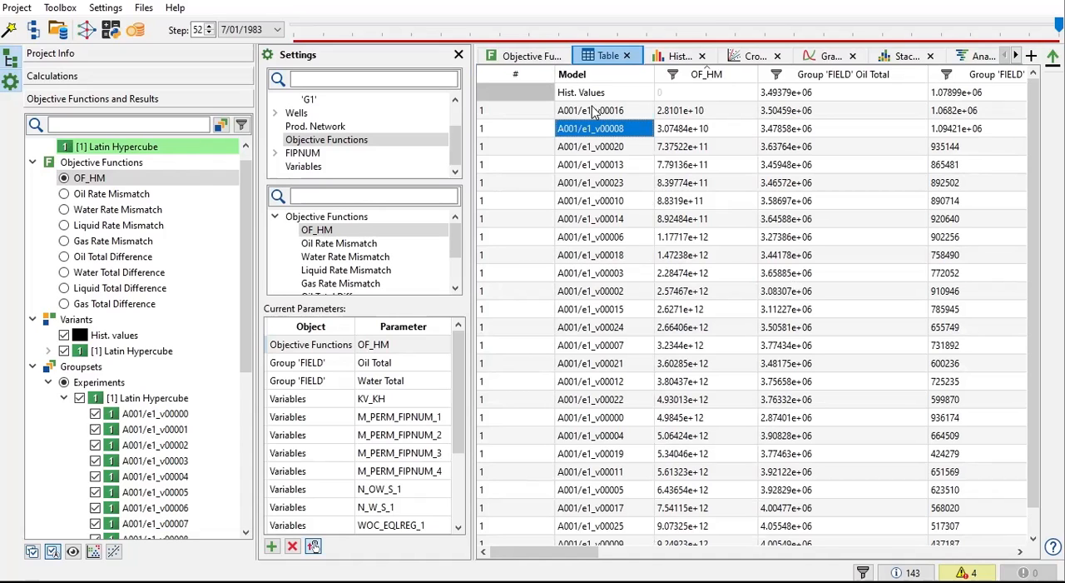
Step: Display the histogram of field Oil Total for the Latin Hypercube variants
left_click(644, 63)
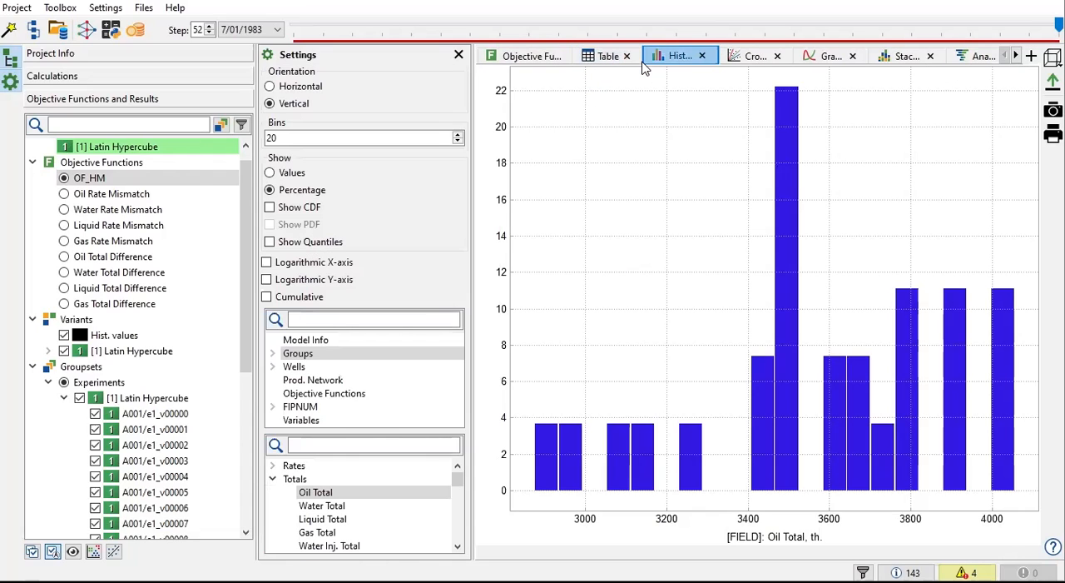